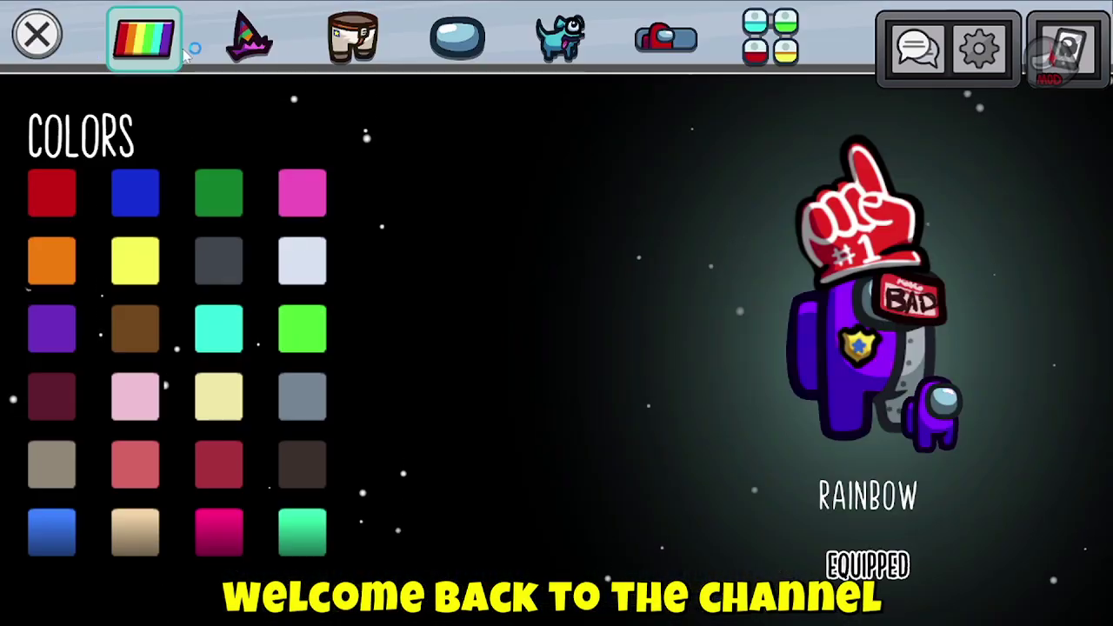
- Look through the mod's custom hats, paging from the first hat collection through several of the following ones
{"action": "left_click", "coordinate": [247, 52]}
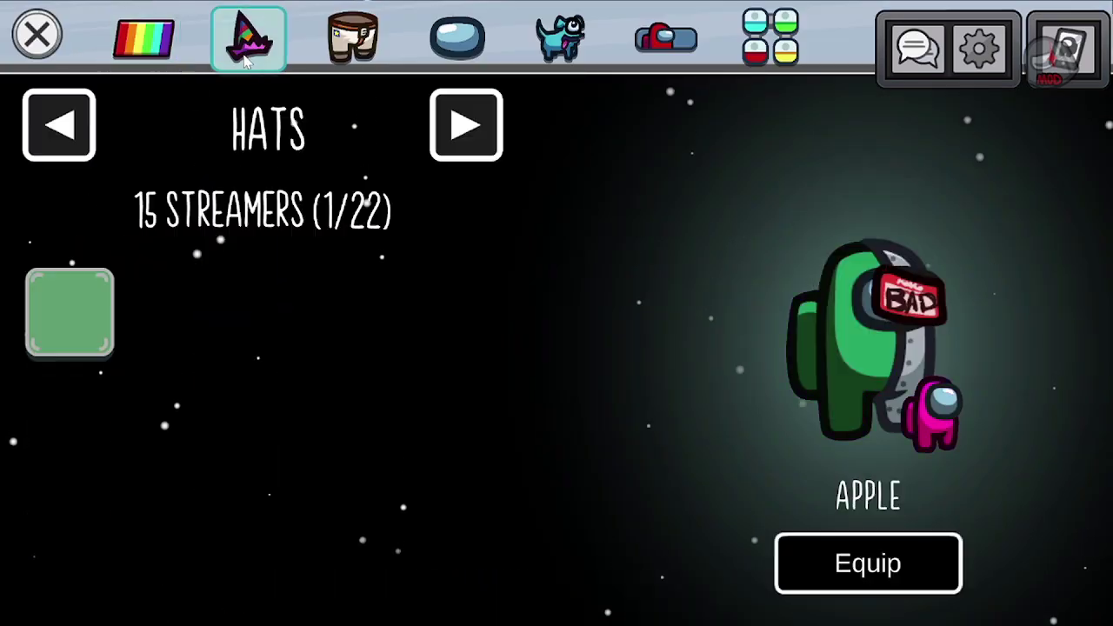
{"action": "scroll", "coordinate": [256, 214], "scroll_direction": "down", "scroll_amount": 5}
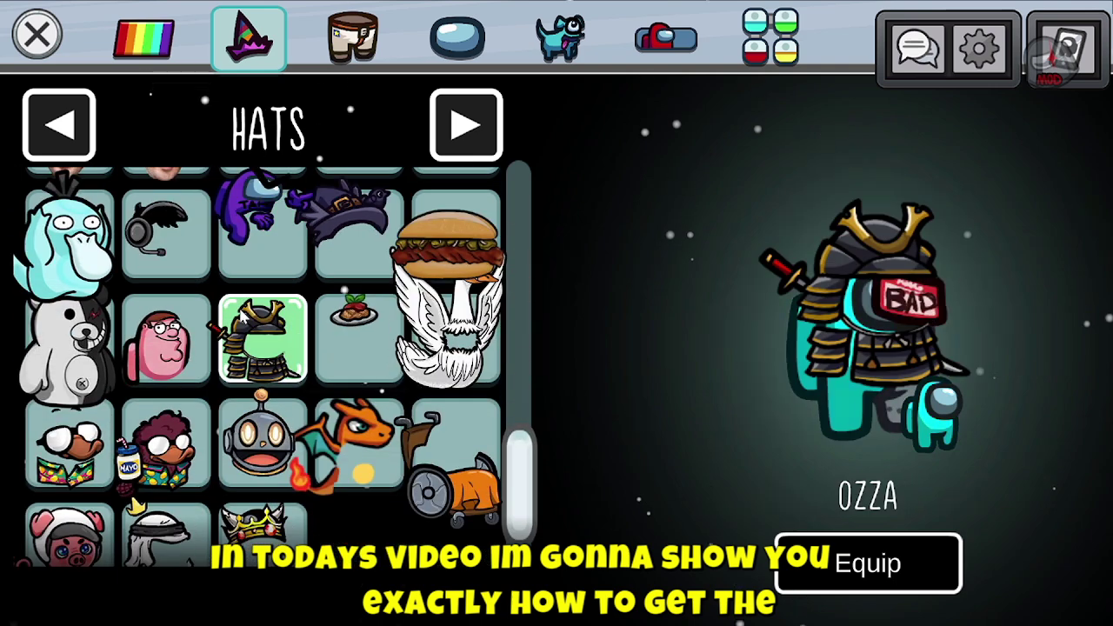
{"action": "scroll", "coordinate": [238, 314], "scroll_direction": "down", "scroll_amount": 1}
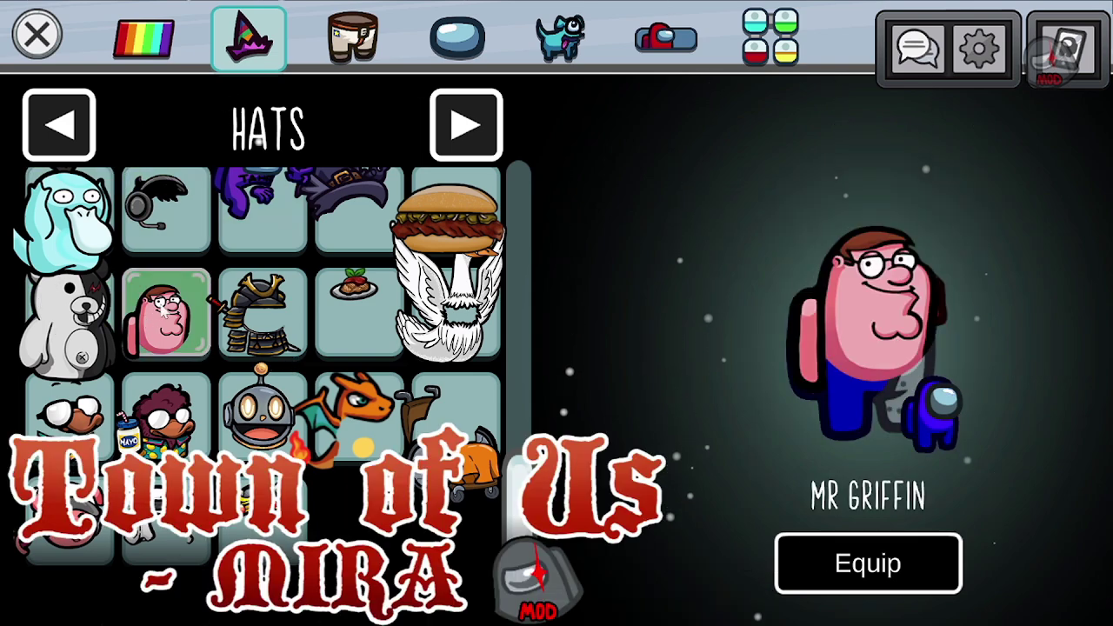
{"action": "left_click", "coordinate": [469, 129]}
{"action": "left_click", "coordinate": [471, 130]}
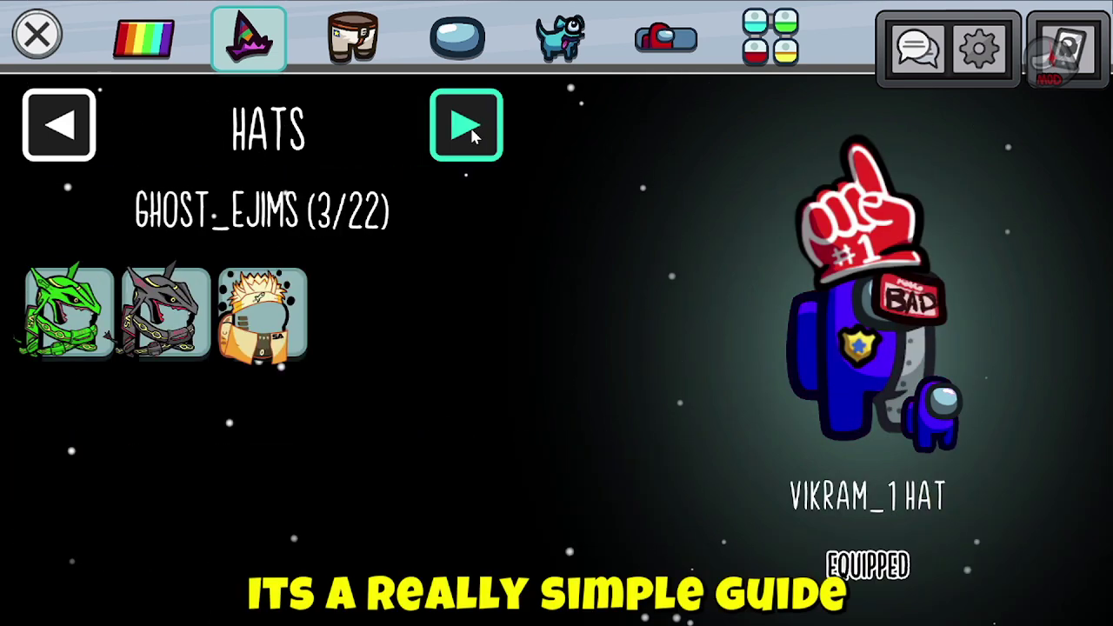
{"action": "left_click", "coordinate": [470, 129]}
{"action": "left_click", "coordinate": [470, 130]}
{"action": "left_click", "coordinate": [470, 130]}
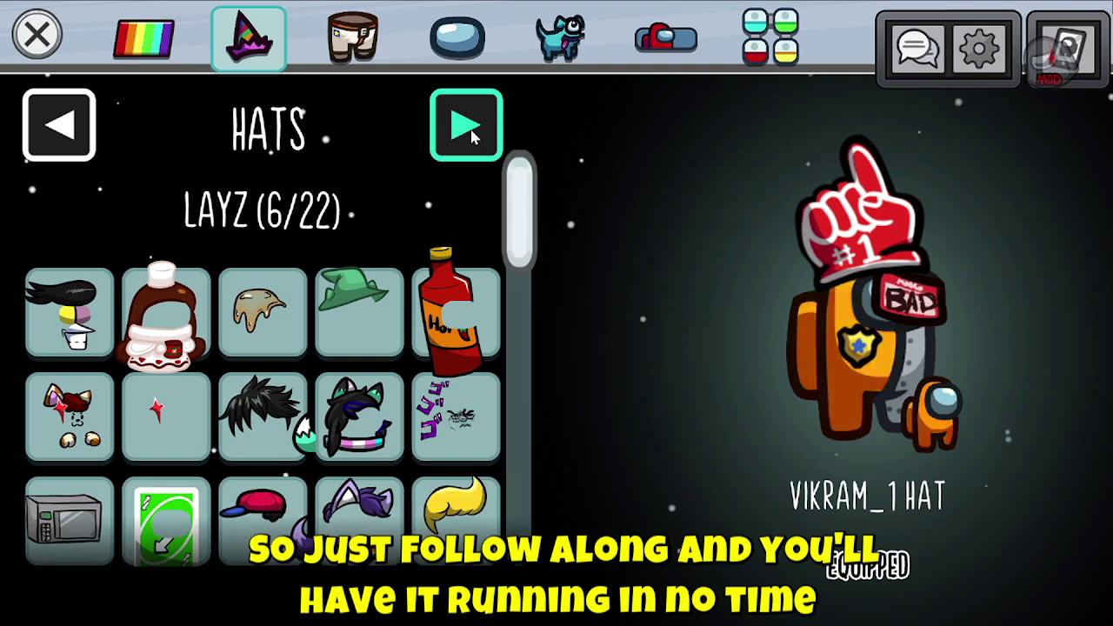
{"action": "left_click", "coordinate": [469, 129]}
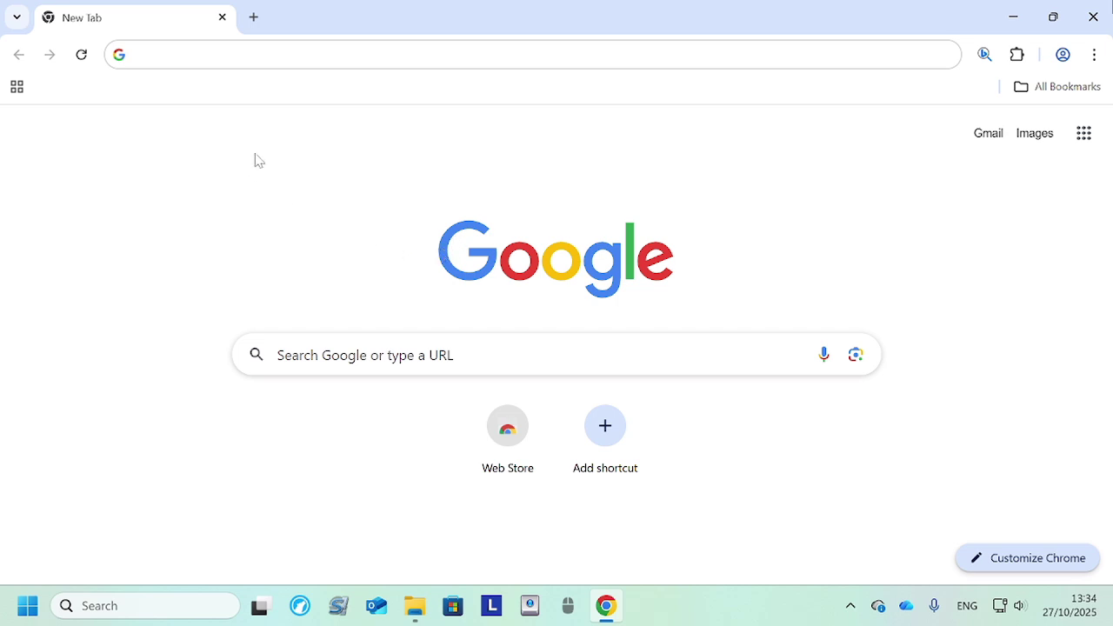
- Search the web in Chrome for "town of us mira" and open the AU-Avengers/TOU-Mira GitHub repository
{"action": "left_click", "coordinate": [152, 61]}
{"action": "type", "text": "town o"}
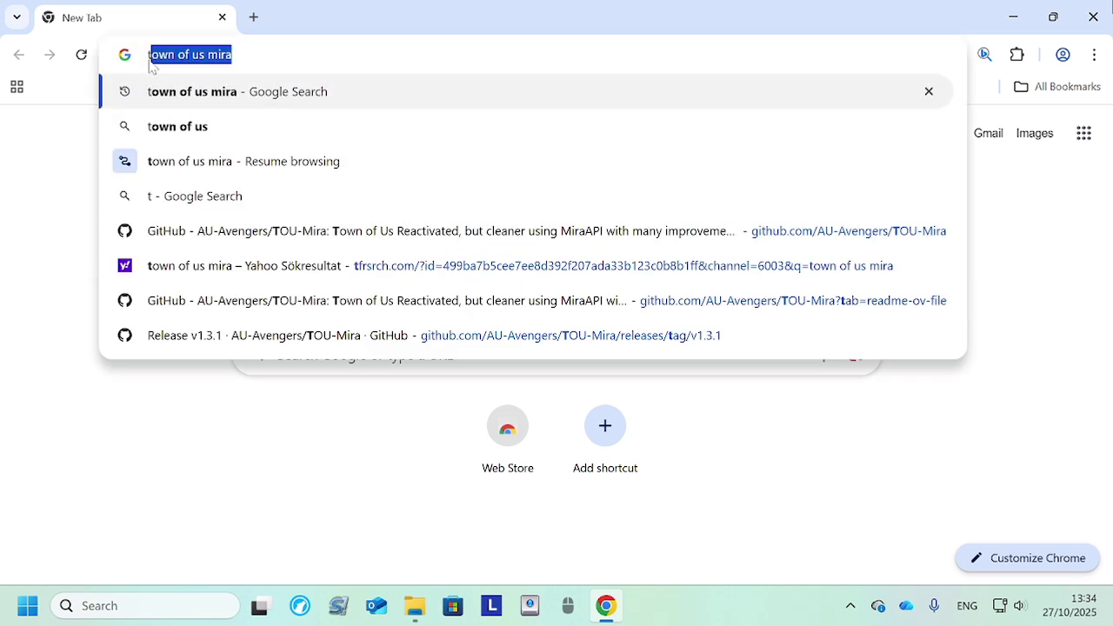
{"action": "type", "text": "f us mira"}
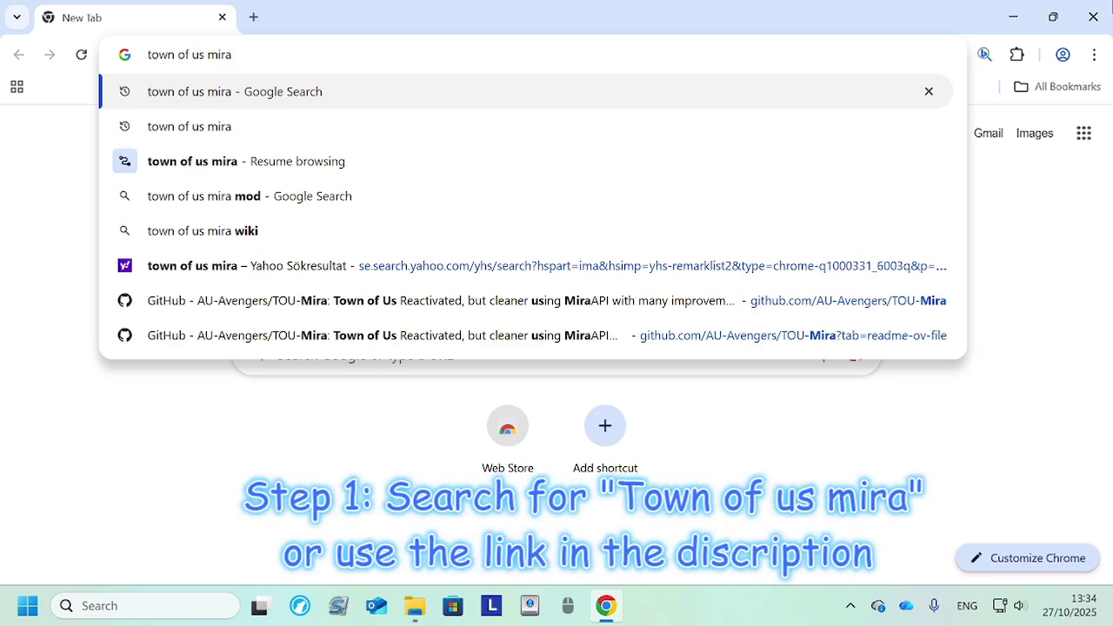
{"action": "key", "text": "Return"}
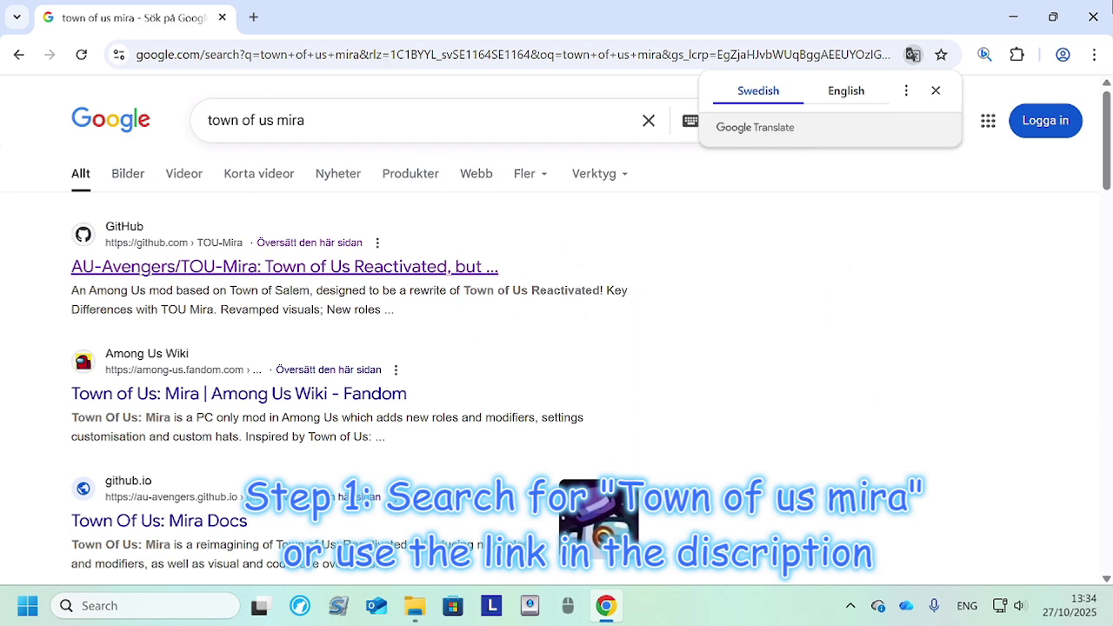
{"action": "left_click", "coordinate": [139, 269]}
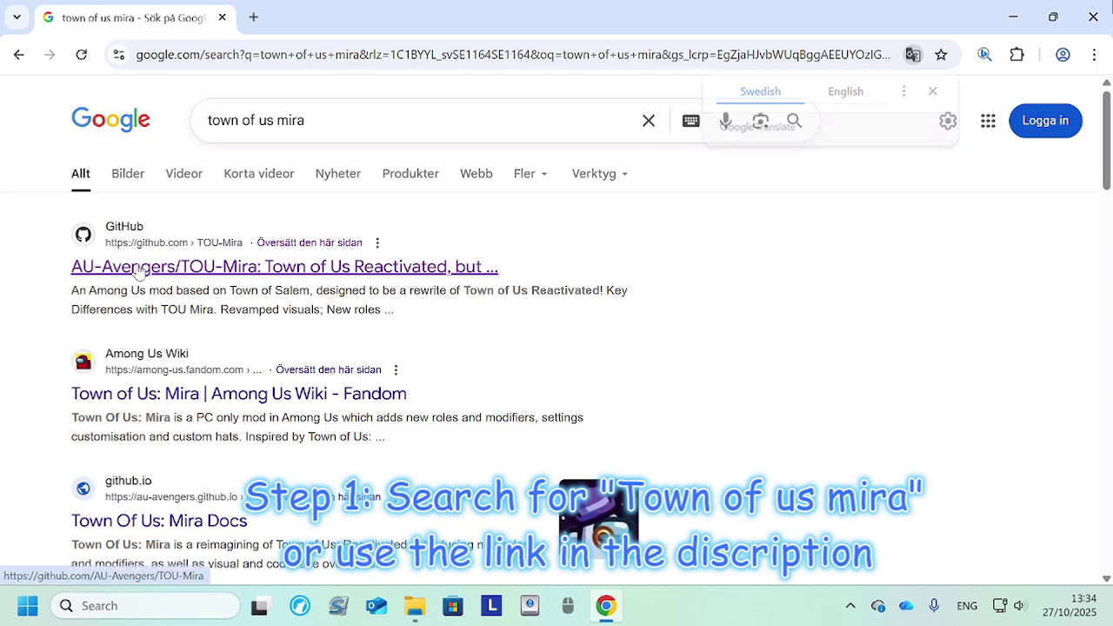
- Find the Releases table in the repository's README and open the download page of mod version 1.3.1
{"action": "scroll", "coordinate": [311, 257], "scroll_direction": "down", "scroll_amount": 10}
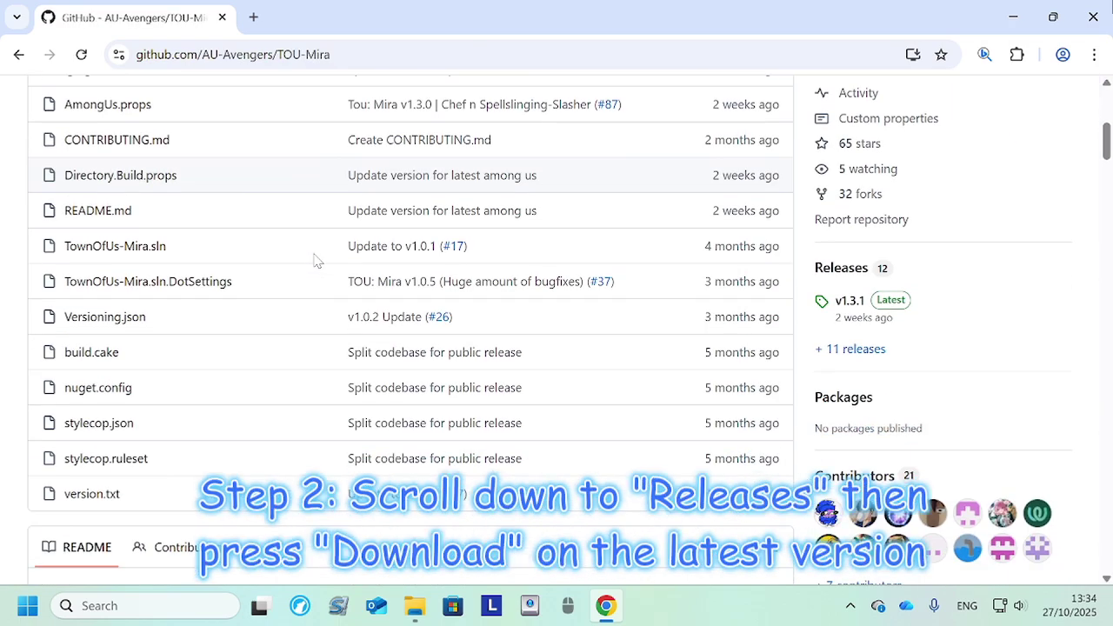
{"action": "scroll", "coordinate": [305, 259], "scroll_direction": "down", "scroll_amount": 15}
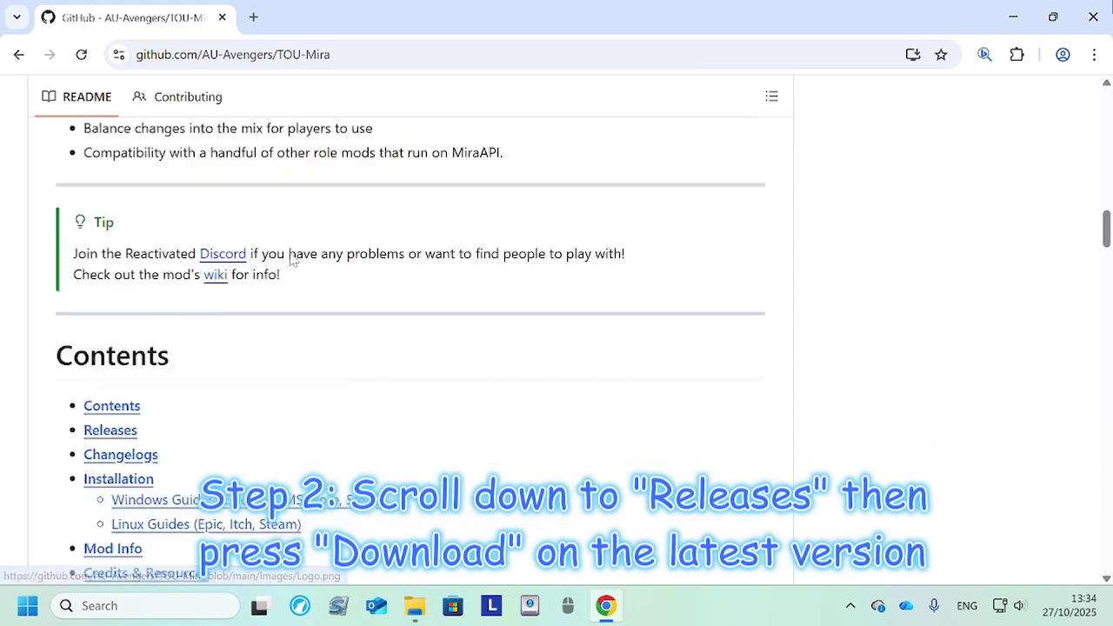
{"action": "scroll", "coordinate": [291, 256], "scroll_direction": "down", "scroll_amount": 15}
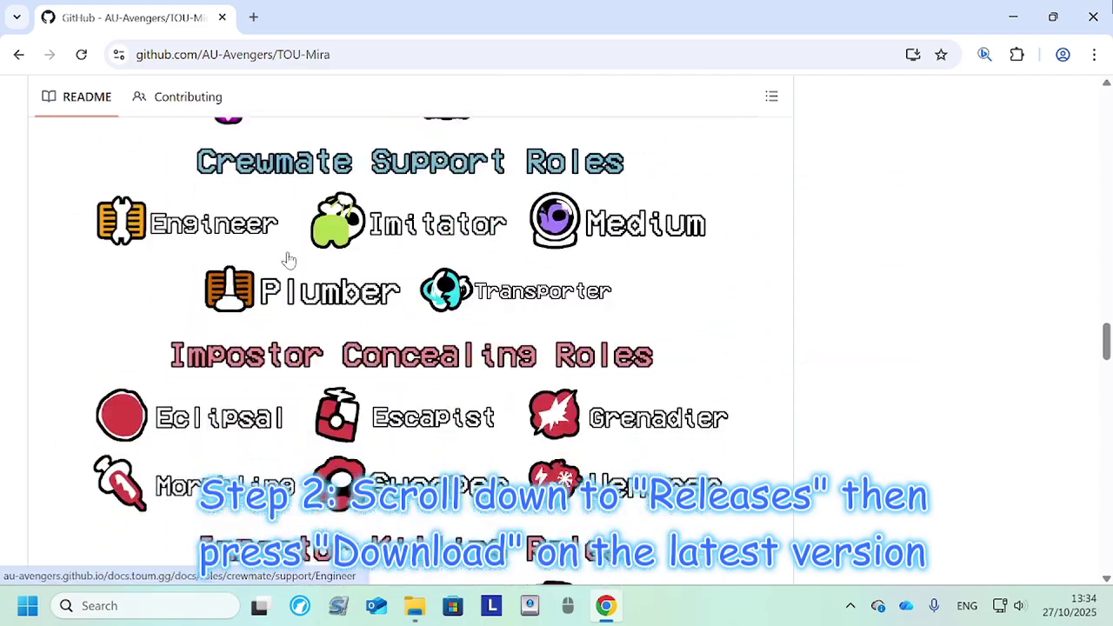
{"action": "scroll", "coordinate": [287, 253], "scroll_direction": "down", "scroll_amount": 15}
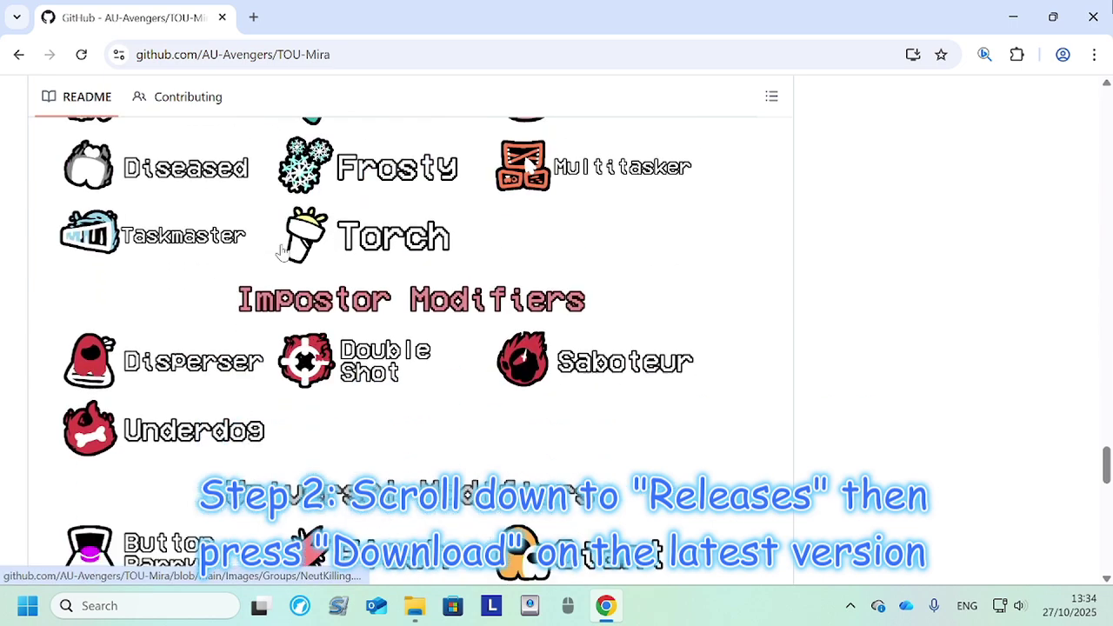
{"action": "scroll", "coordinate": [283, 252], "scroll_direction": "down", "scroll_amount": 1}
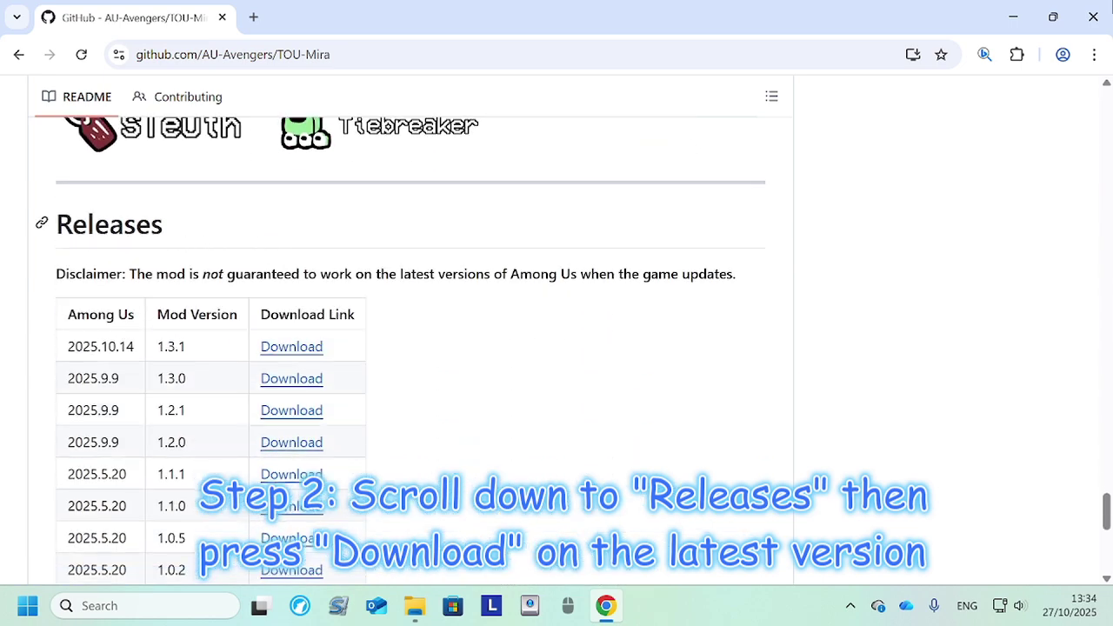
{"action": "left_click_drag", "start_coordinate": [54, 224], "coordinate": [276, 210]}
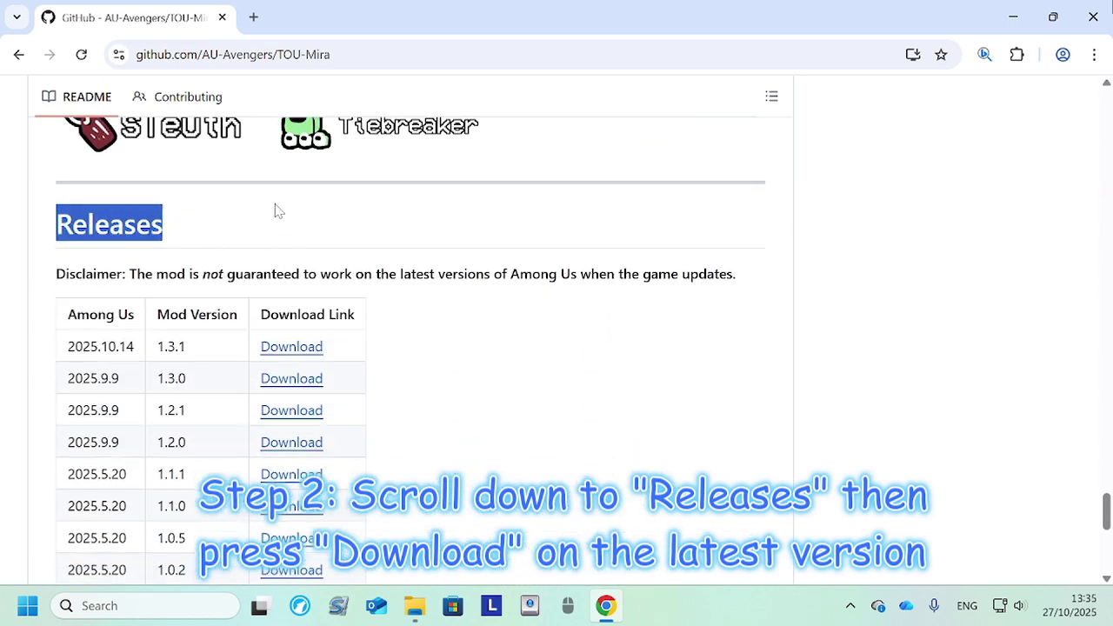
{"action": "left_click", "coordinate": [295, 211]}
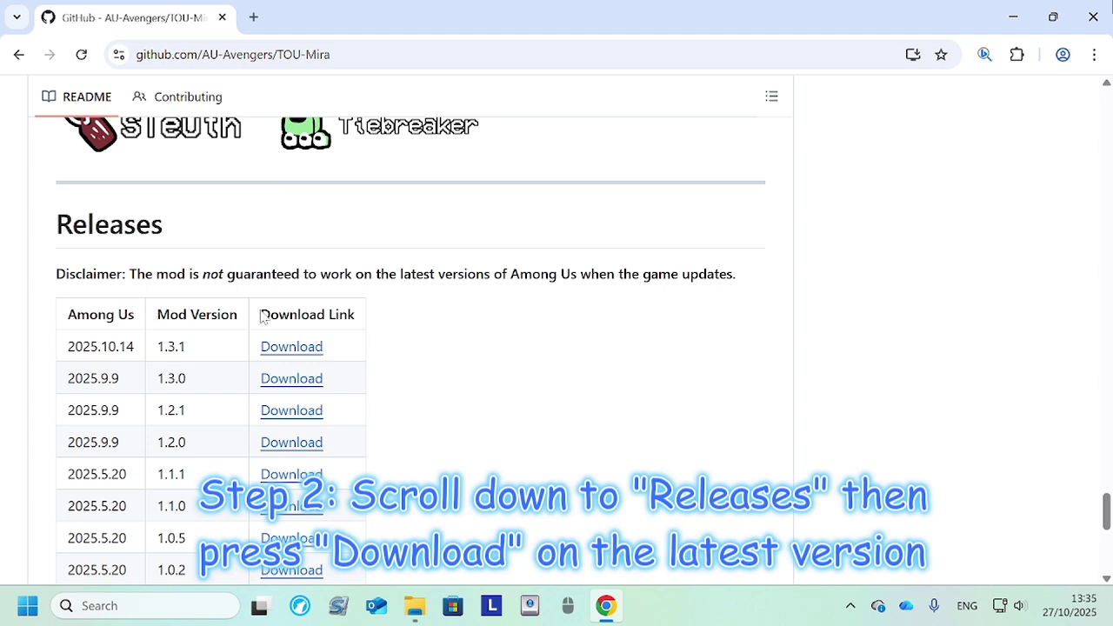
{"action": "left_click", "coordinate": [289, 348]}
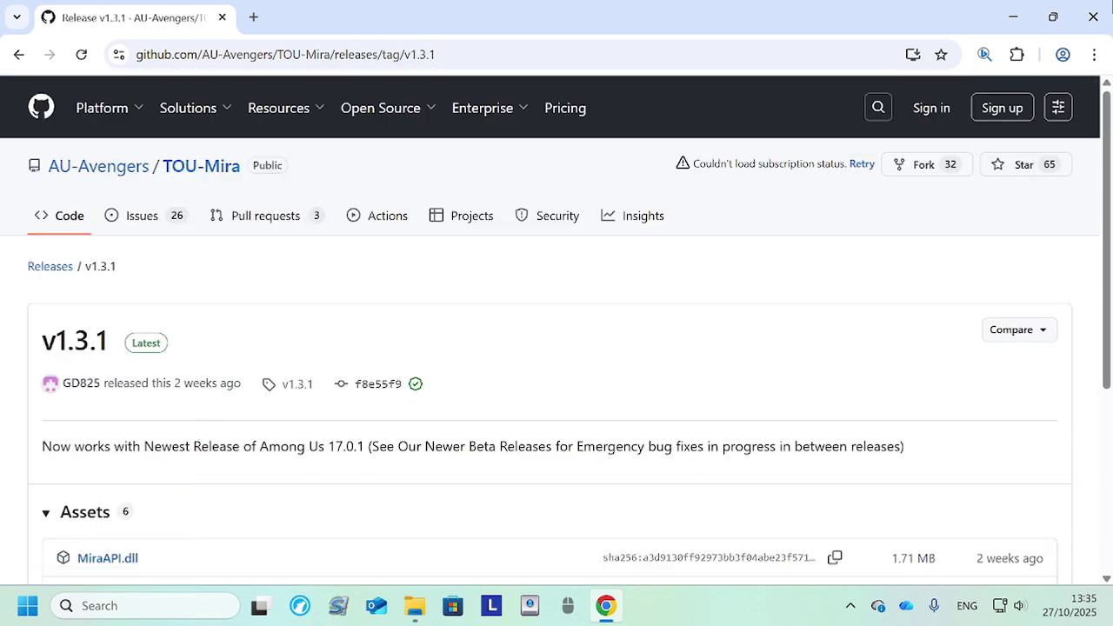
- Compare the Among Us version named in the release notes with the newest Among Us patch notes in the Steam library
{"action": "left_click_drag", "start_coordinate": [269, 446], "coordinate": [363, 446]}
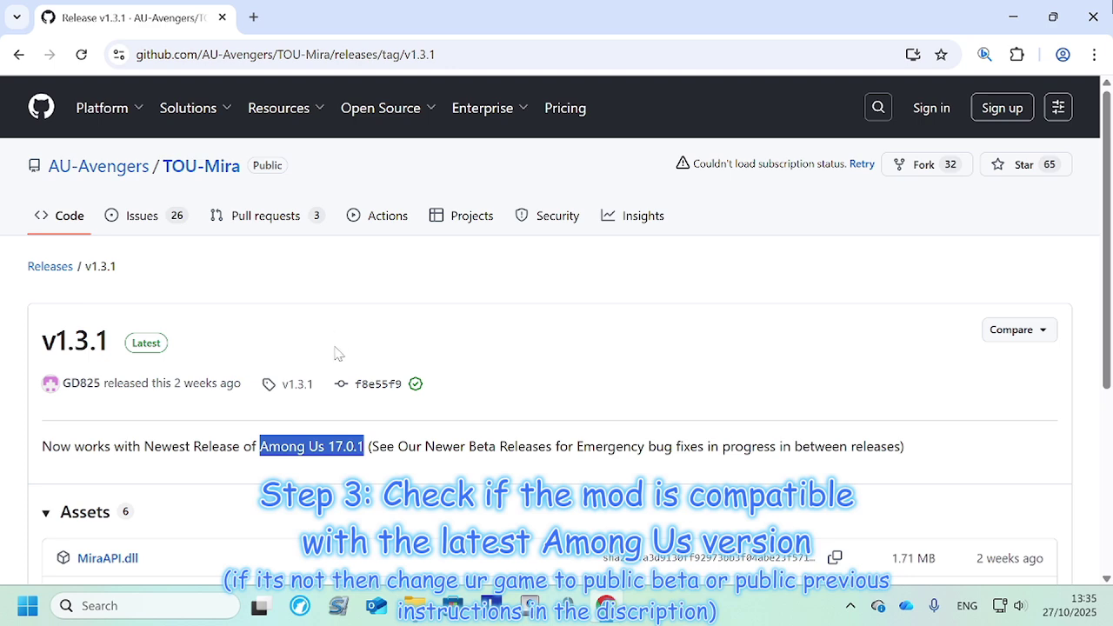
{"action": "left_click_drag", "start_coordinate": [327, 446], "coordinate": [343, 446]}
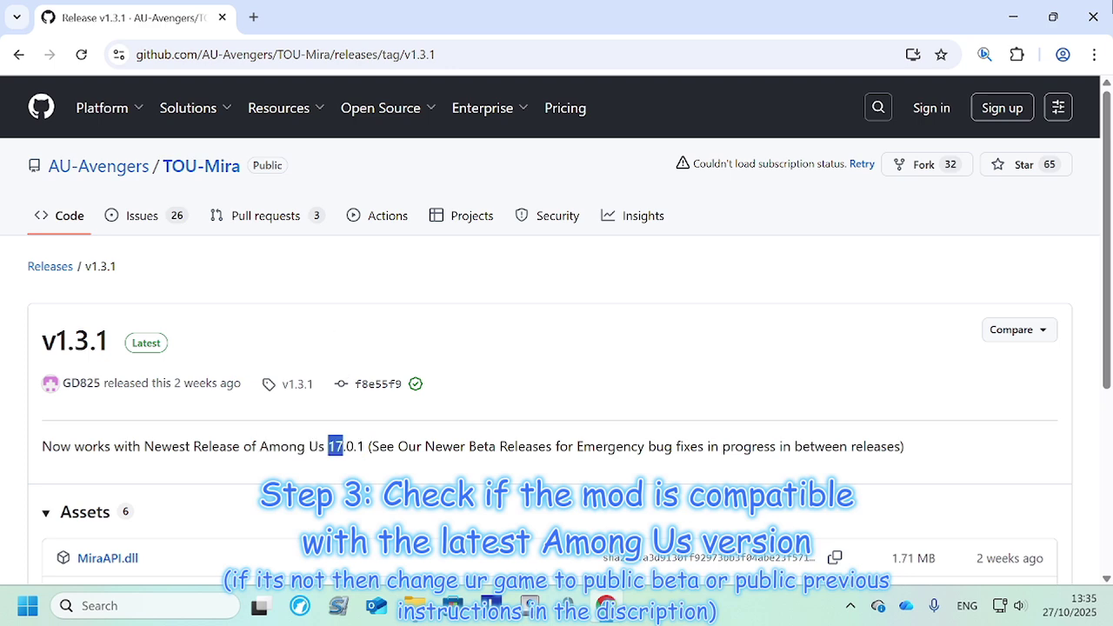
{"action": "key", "text": "super"}
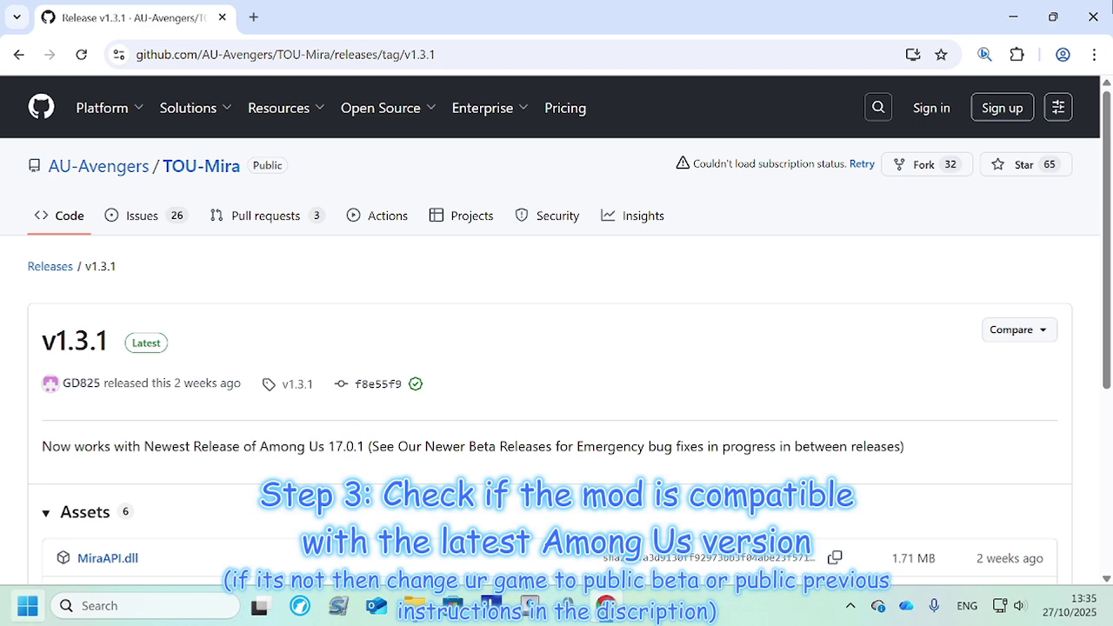
{"action": "type", "text": "stae"}
{"action": "key", "text": "Return"}
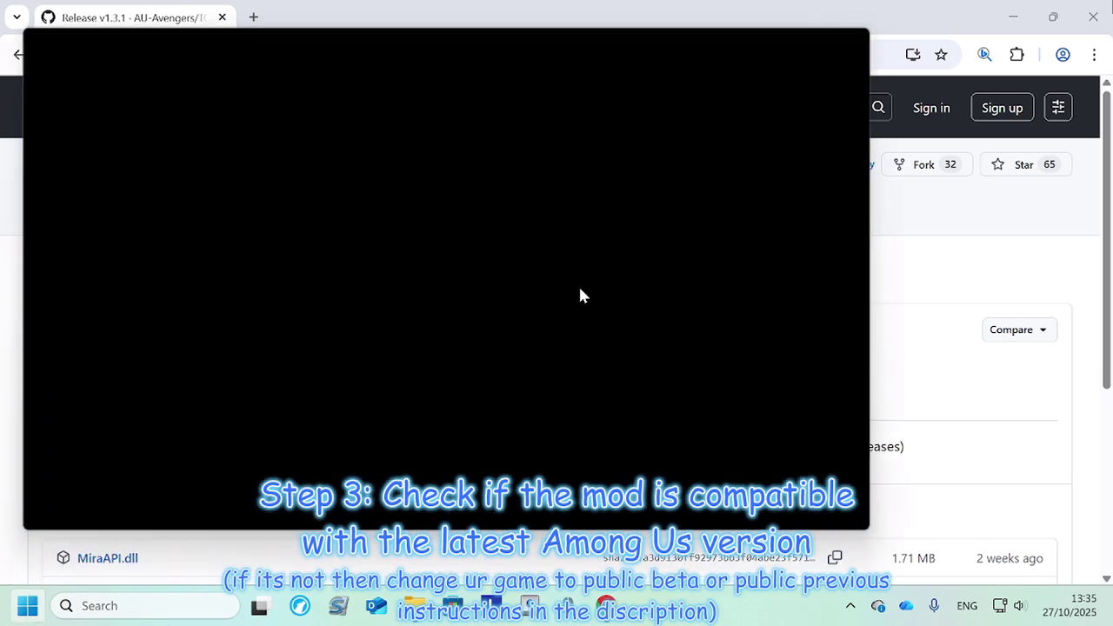
{"action": "left_click", "coordinate": [172, 65]}
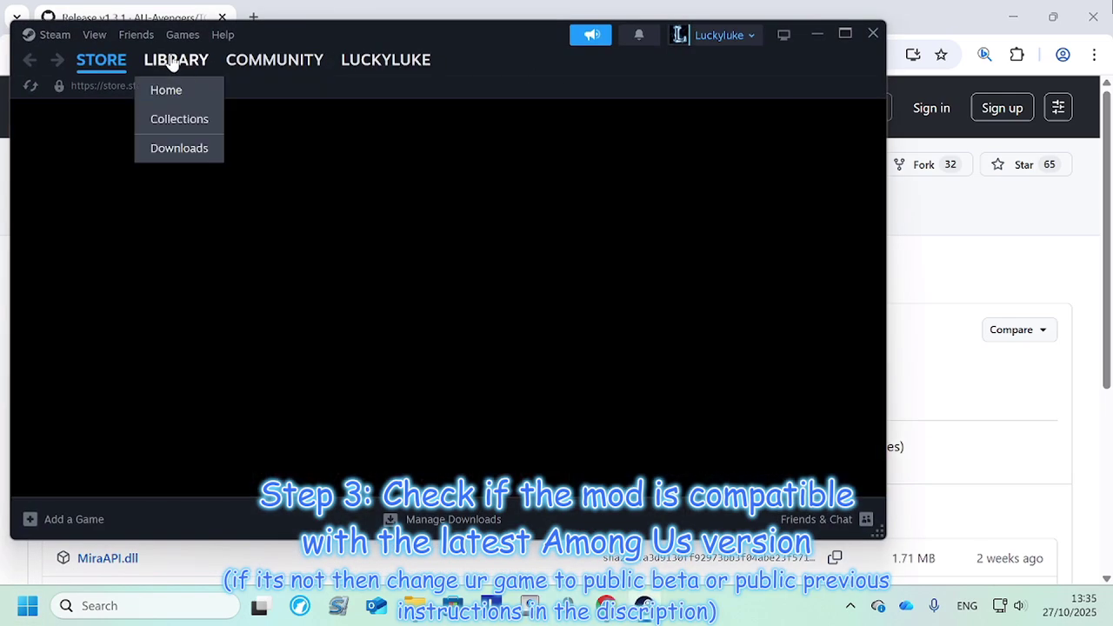
{"action": "left_click", "coordinate": [92, 237]}
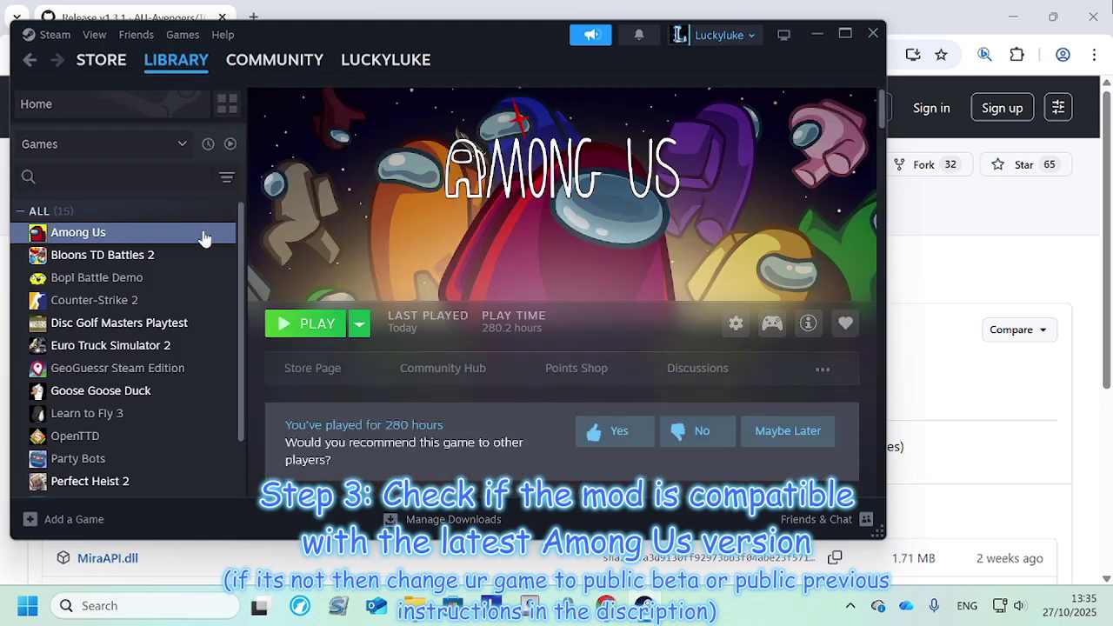
{"action": "scroll", "coordinate": [420, 369], "scroll_direction": "down", "scroll_amount": 3}
{"action": "scroll", "coordinate": [420, 368], "scroll_direction": "down", "scroll_amount": 1}
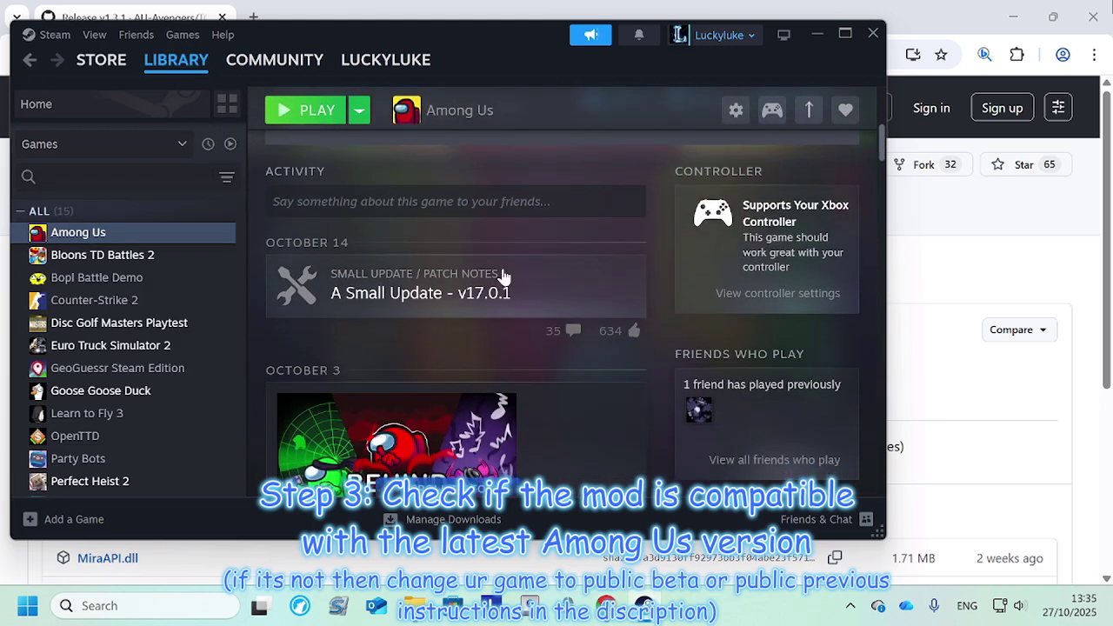
{"action": "mouse_move", "coordinate": [427, 45]}
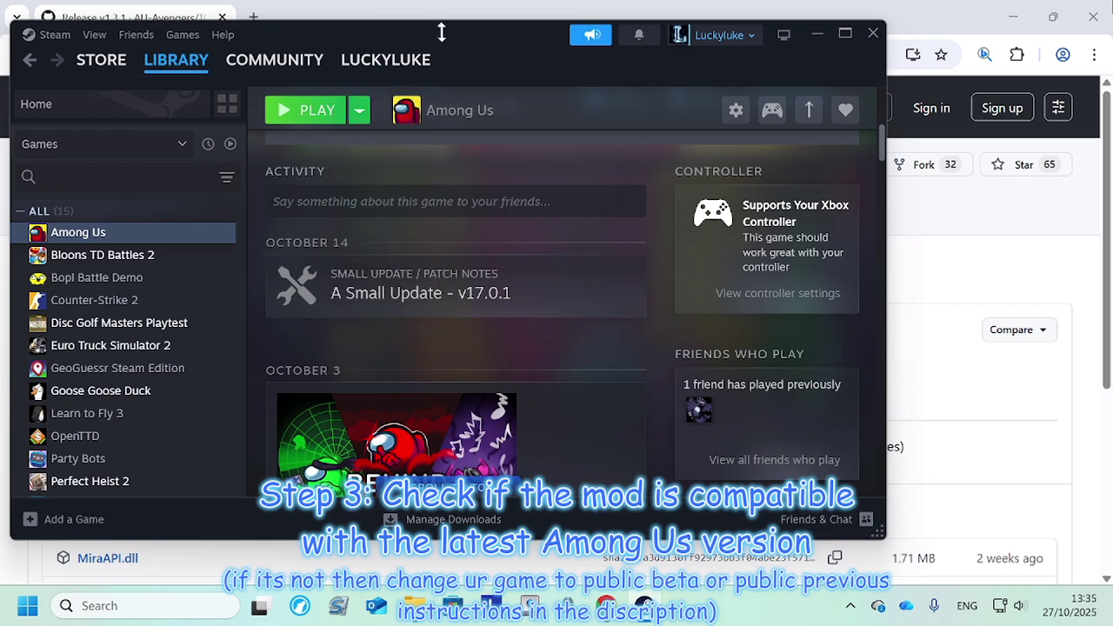
{"action": "left_click", "coordinate": [816, 35]}
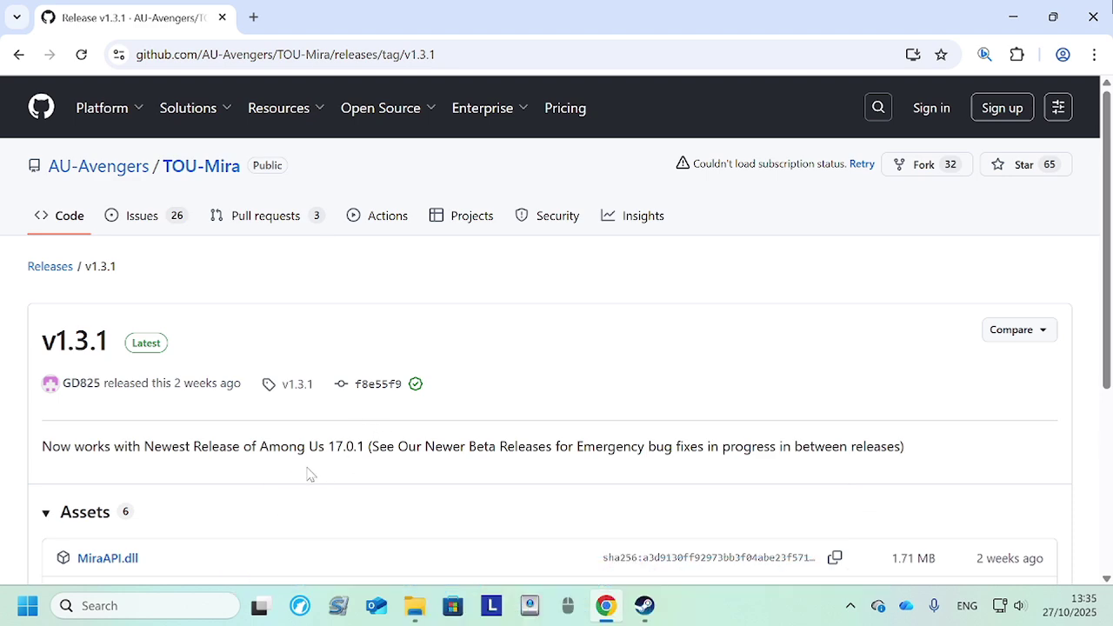
- Download TouMira-v1.3.1-x86-steam-itch.zip from the release's assets
{"action": "scroll", "coordinate": [310, 474], "scroll_direction": "down", "scroll_amount": 2}
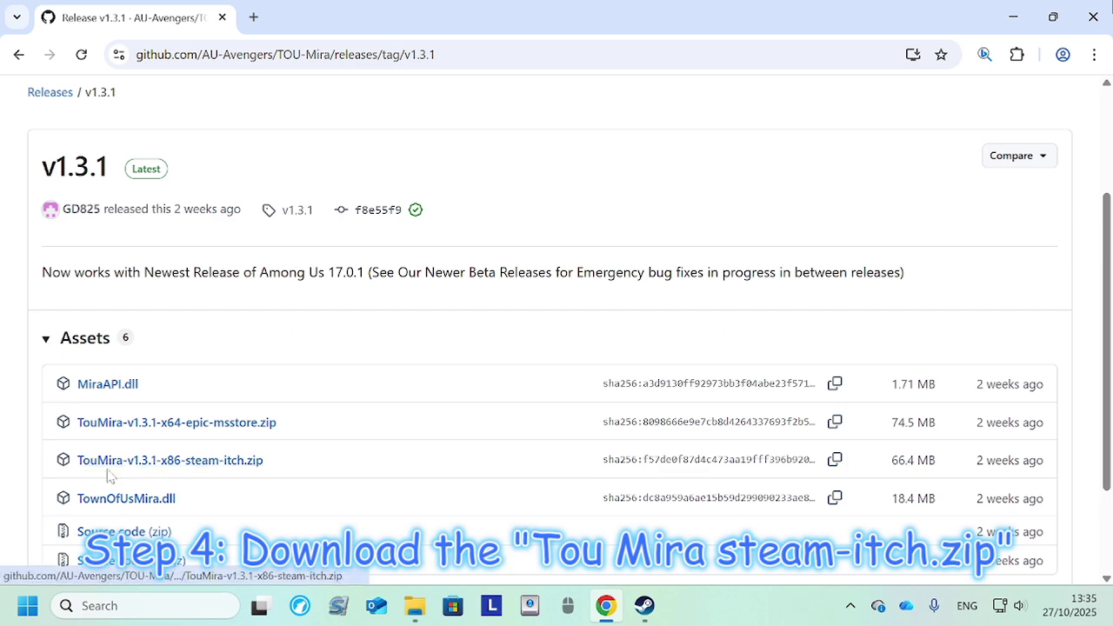
{"action": "left_click_drag", "start_coordinate": [74, 465], "coordinate": [304, 465]}
{"action": "left_click", "coordinate": [306, 464]}
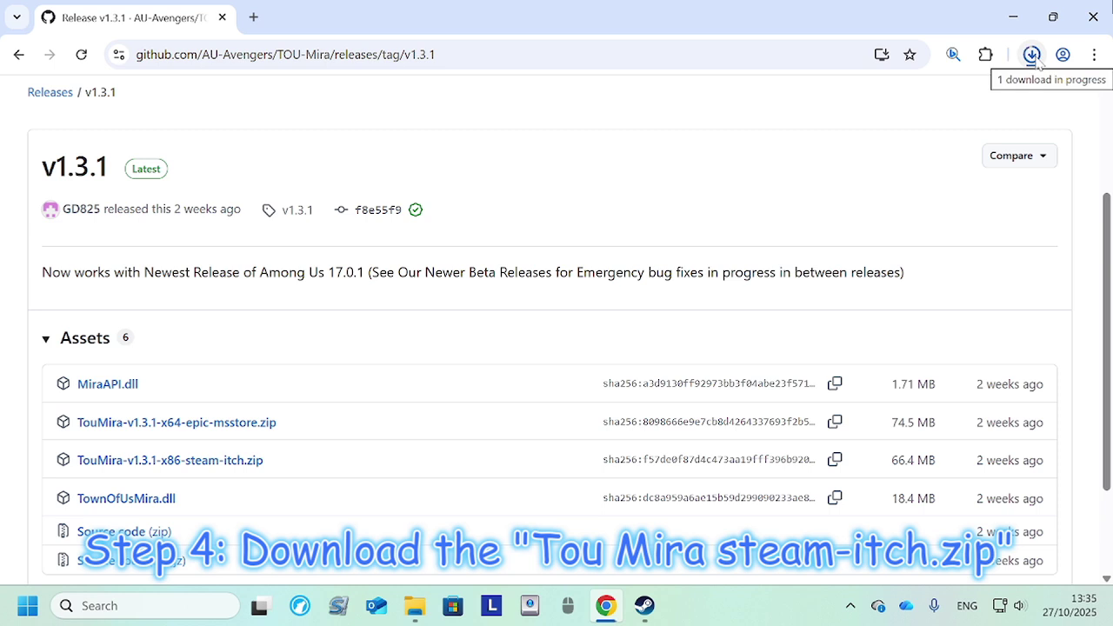
- Open the downloaded TouMira-v1.3.1-x86-steam-itch.zip and go into its TouMira-v1.3.1-x86-steam-itch folder to view the mod files
{"action": "left_click", "coordinate": [1032, 55]}
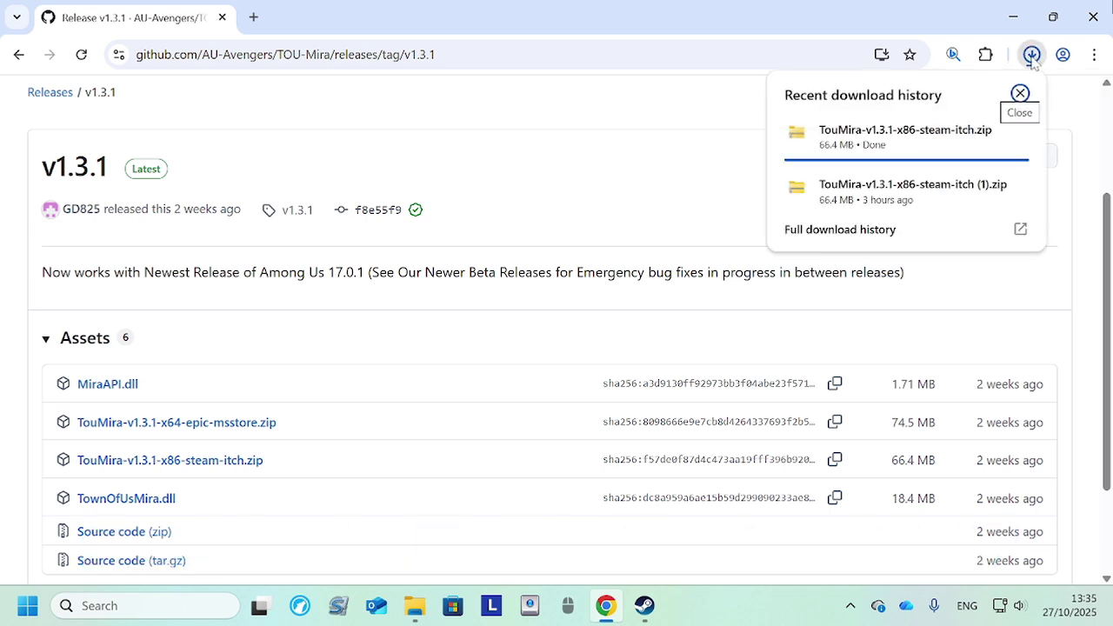
{"action": "left_click", "coordinate": [870, 132]}
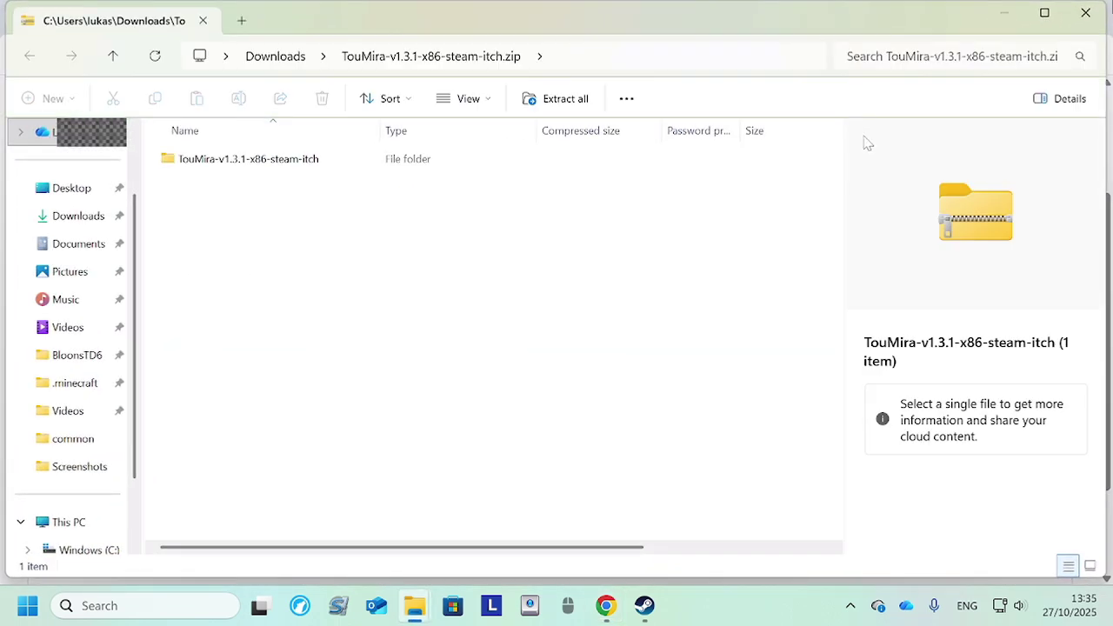
{"action": "double_click", "coordinate": [261, 159]}
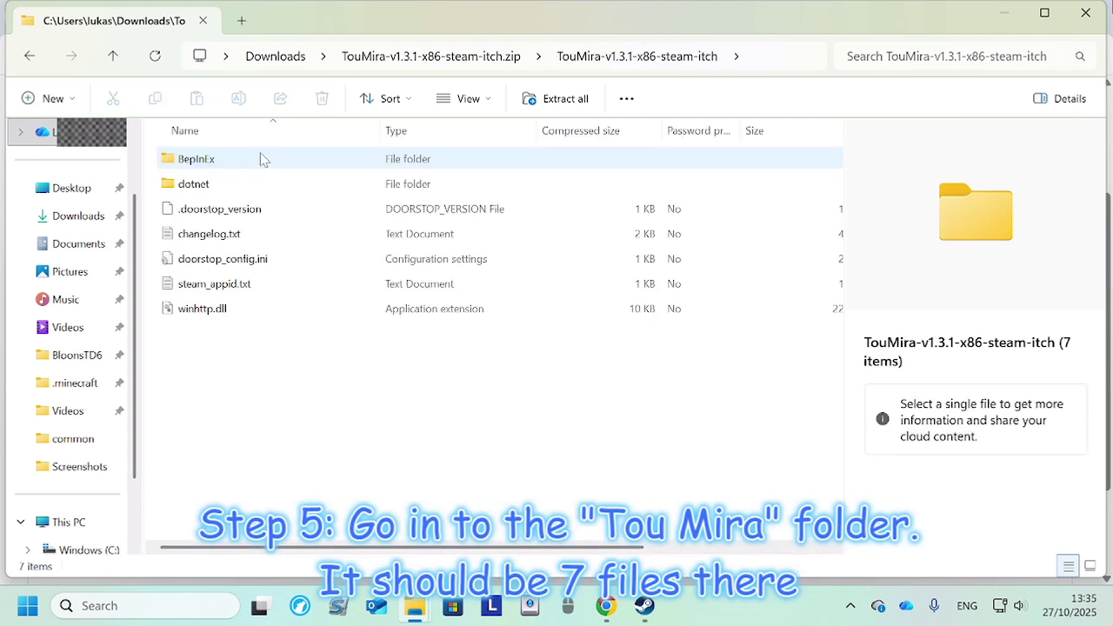
{"action": "left_click_drag", "start_coordinate": [265, 359], "coordinate": [193, 336]}
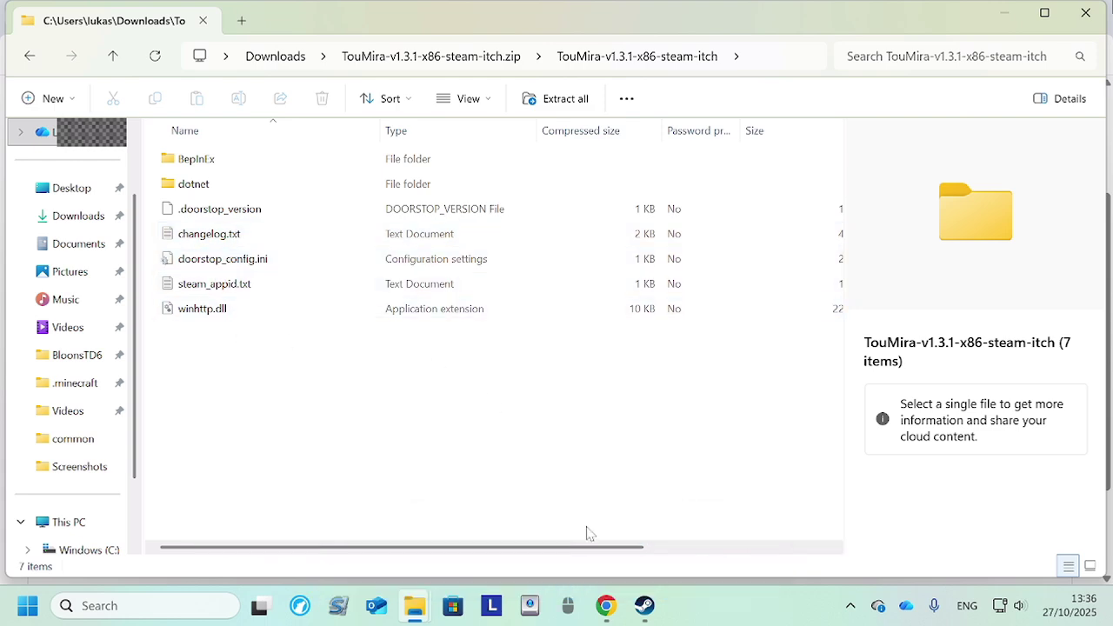
- Switch to Steam and open the local files folder of Among Us from the library
{"action": "left_click", "coordinate": [644, 606]}
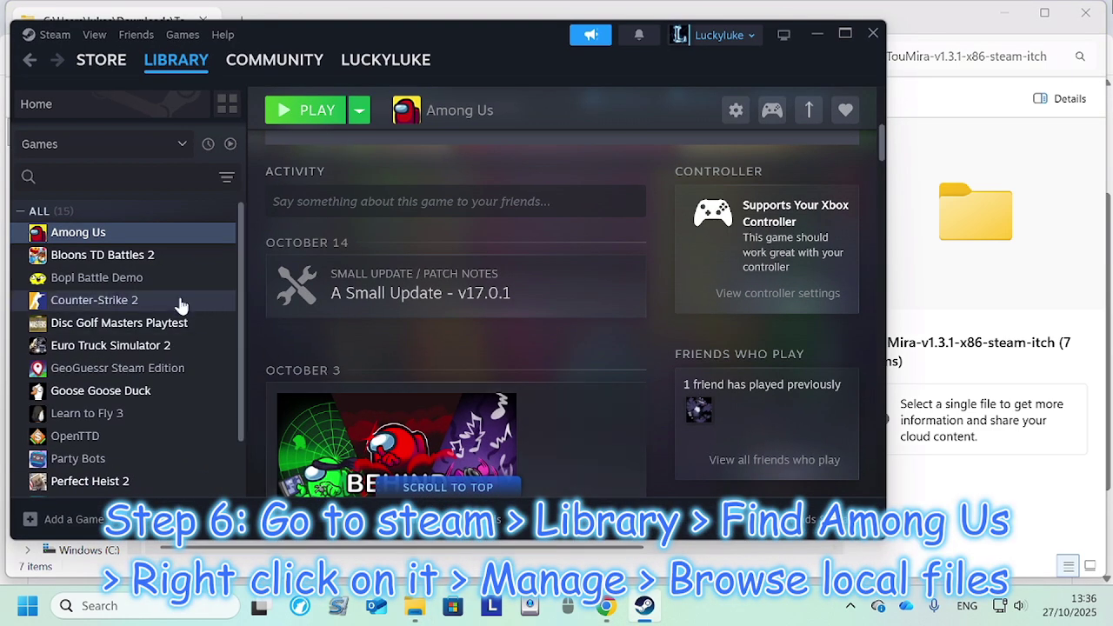
{"action": "right_click", "coordinate": [97, 237]}
{"action": "mouse_move", "coordinate": [137, 341]}
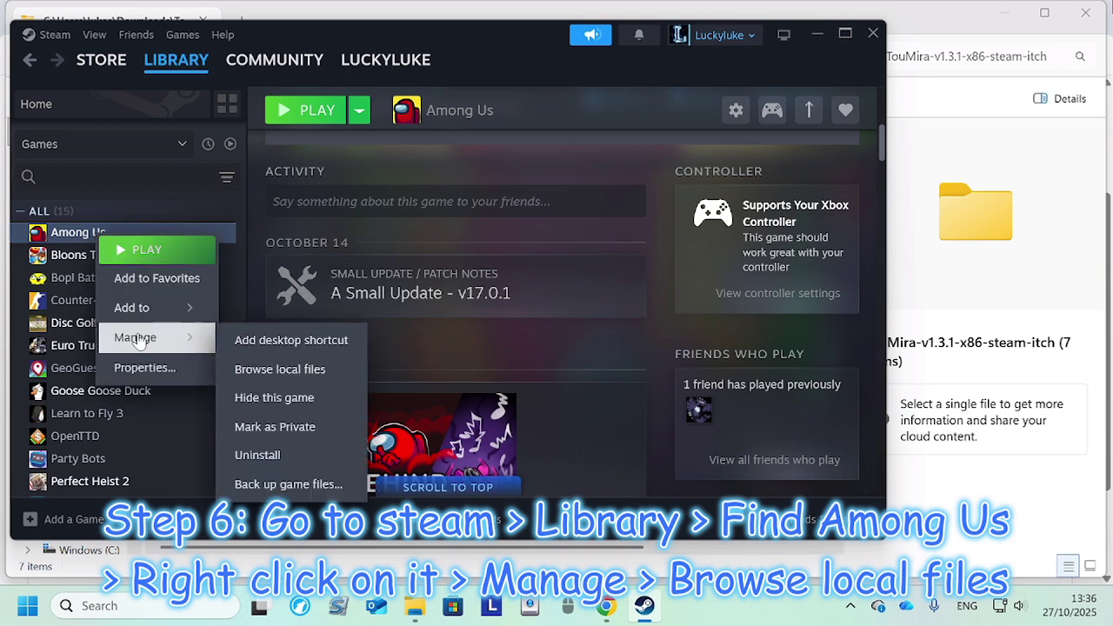
{"action": "left_click", "coordinate": [247, 369]}
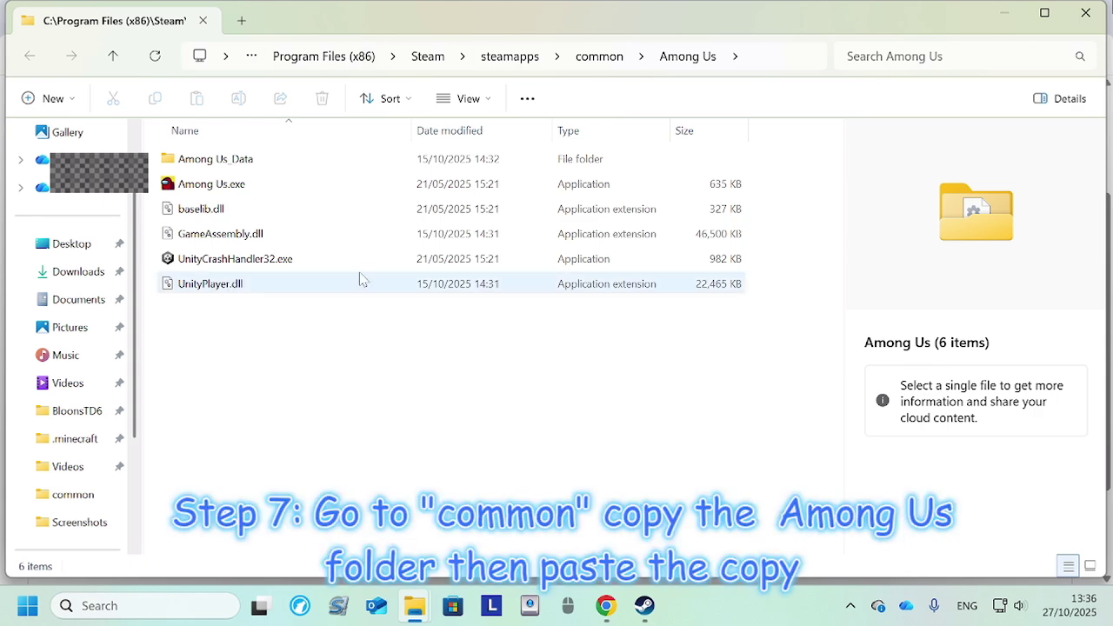
- Go up to the common folder and duplicate the Among Us folder there
{"action": "left_click", "coordinate": [591, 59]}
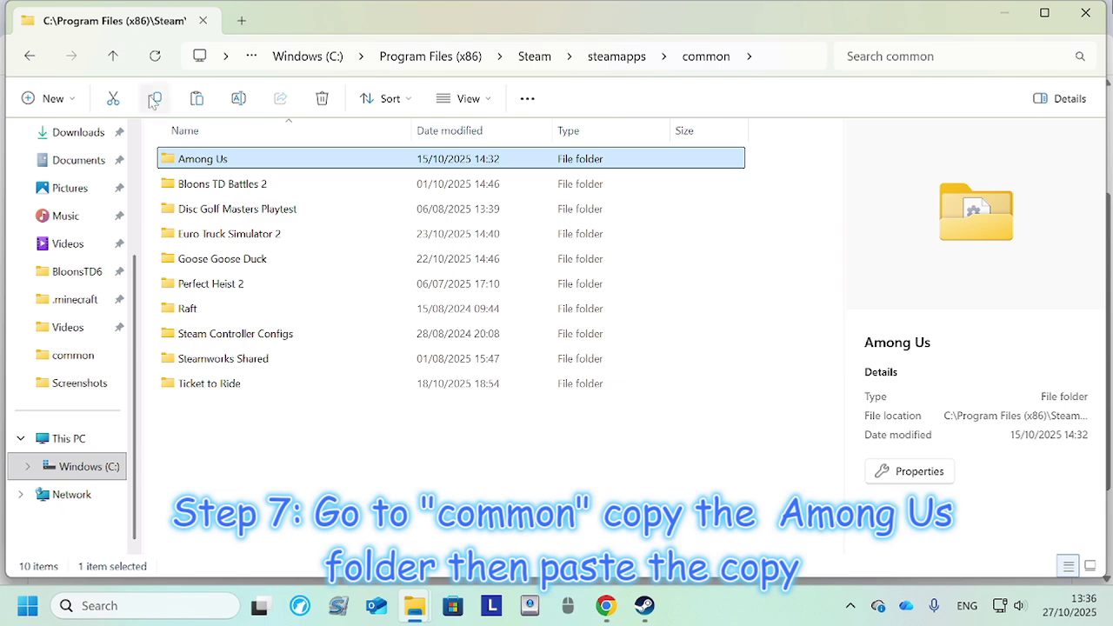
{"action": "right_click", "coordinate": [307, 445]}
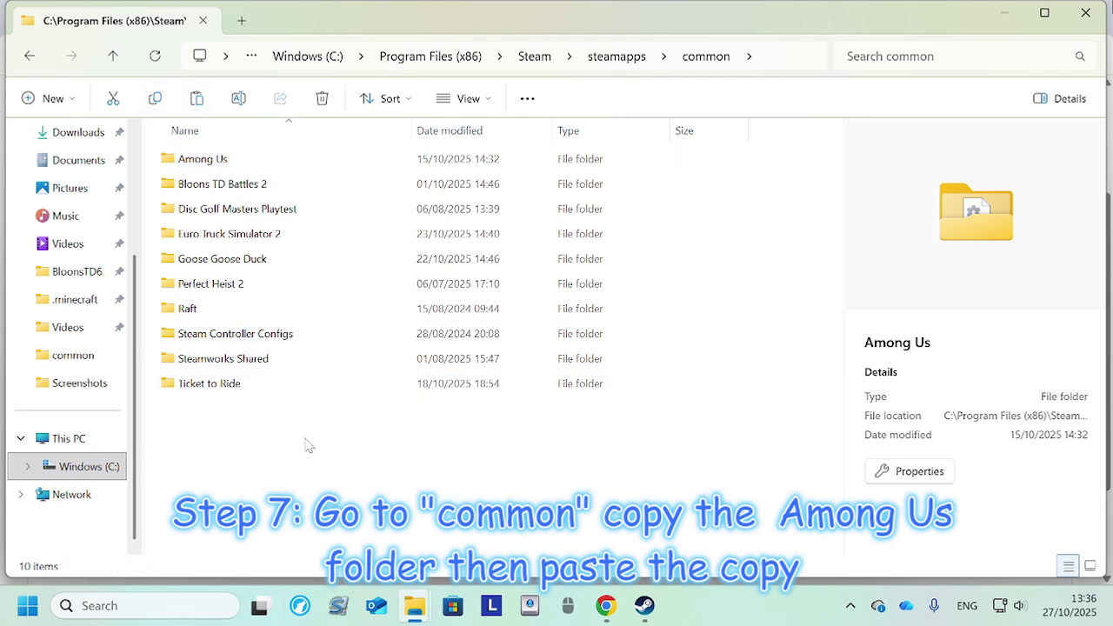
{"action": "left_click", "coordinate": [334, 484]}
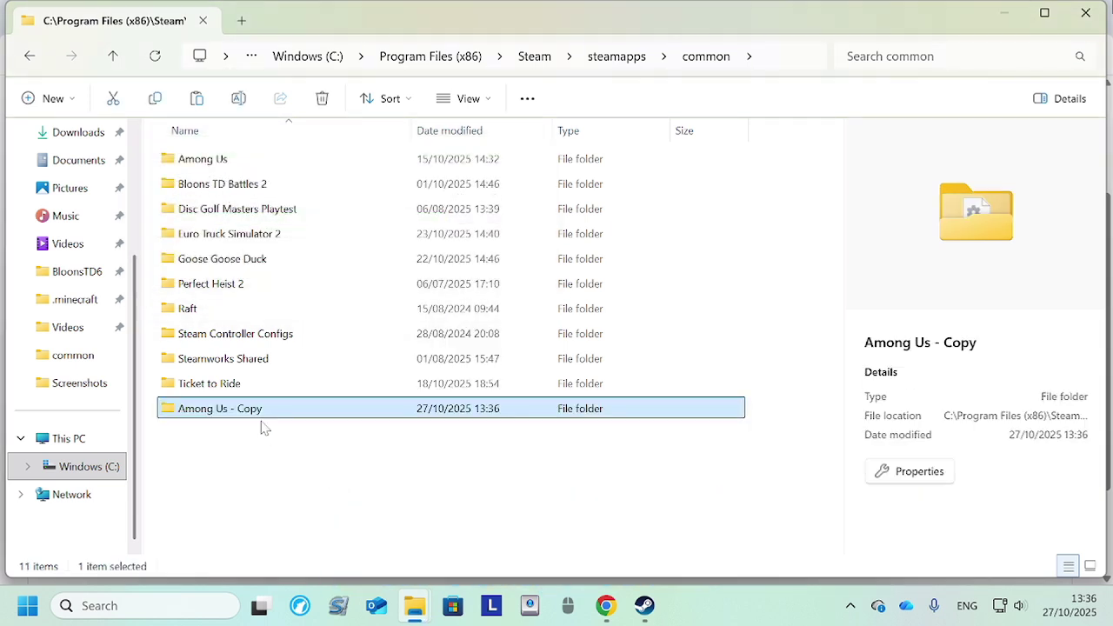
- Rename the copied Among Us folder as "Among Us - ToU Mira"
{"action": "left_click", "coordinate": [238, 99]}
{"action": "key", "text": "Right"}
{"action": "key", "text": "BackSpace"}
{"action": "key", "text": "BackSpace"}
{"action": "key", "text": "BackSpace"}
{"action": "key", "text": "BackSpace"}
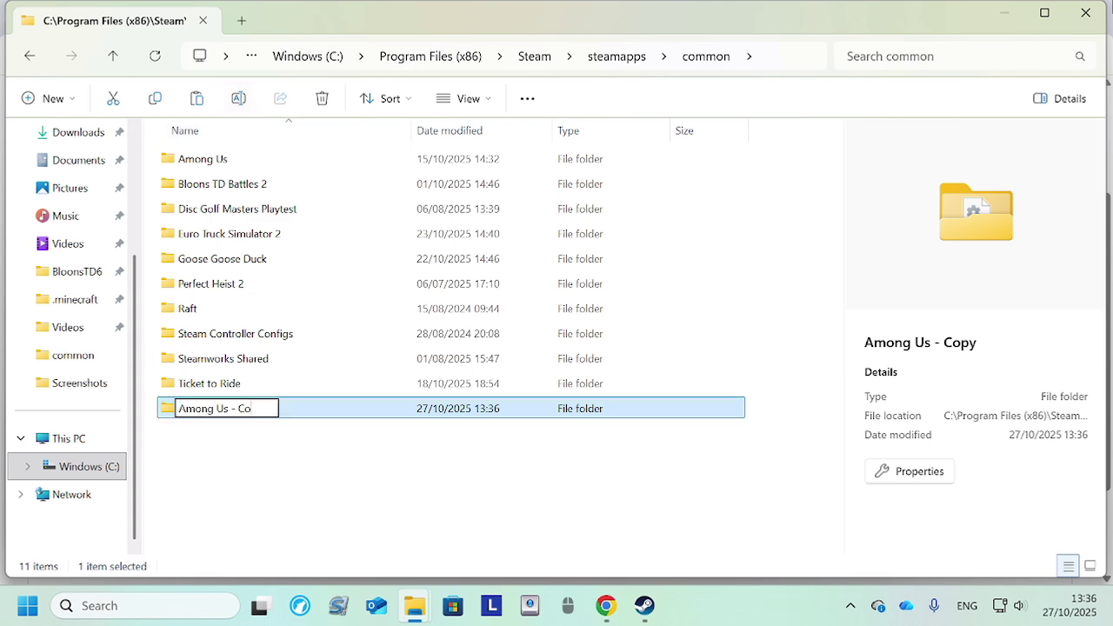
{"action": "type", "text": "Tou"}
{"action": "key", "text": "BackSpace"}
{"action": "type", "text": "U Mira"}
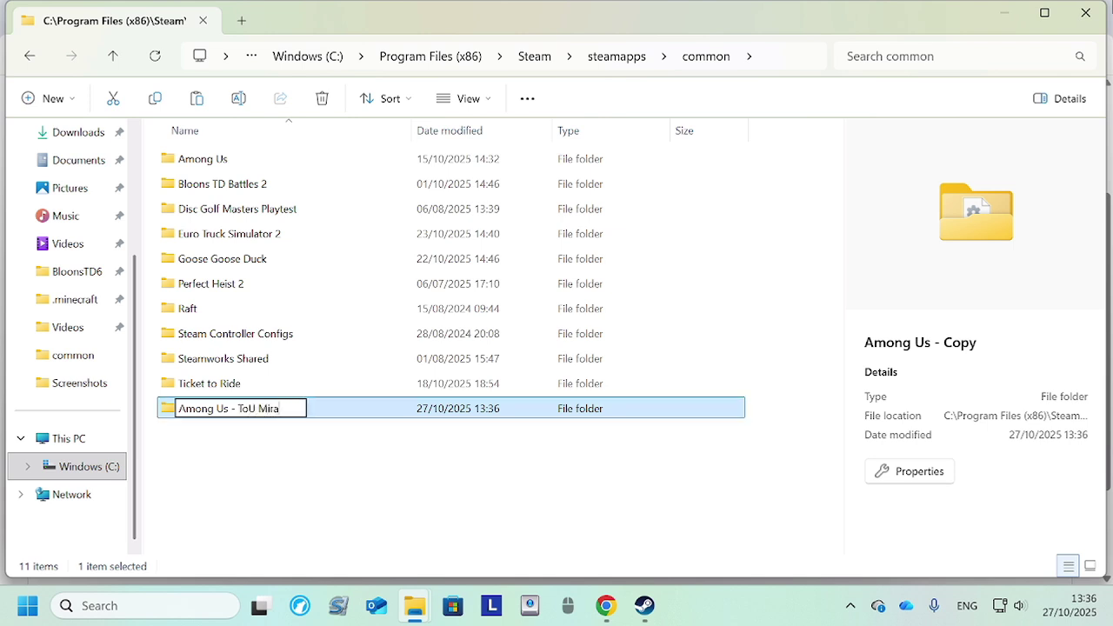
{"action": "left_click", "coordinate": [302, 454]}
{"action": "left_click", "coordinate": [313, 453]}
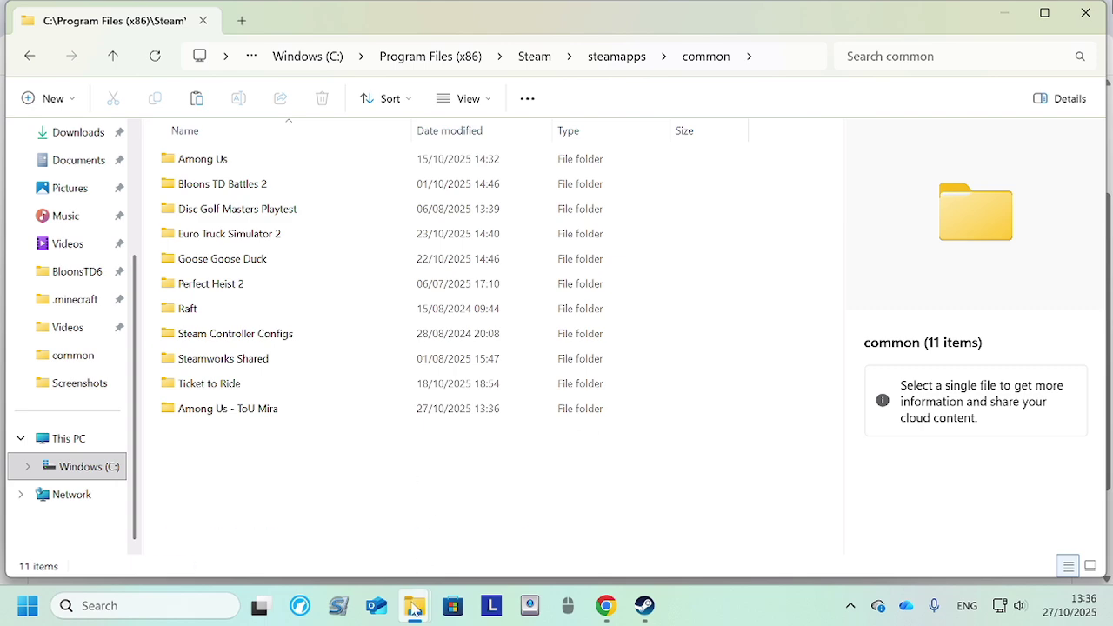
- Return to the TouMira-v1.3.1-x86-steam-itch folder inside the zip and copy all seven mod items, from BepInEx to winhttp.dll
{"action": "mouse_move", "coordinate": [414, 611]}
{"action": "left_click", "coordinate": [420, 491]}
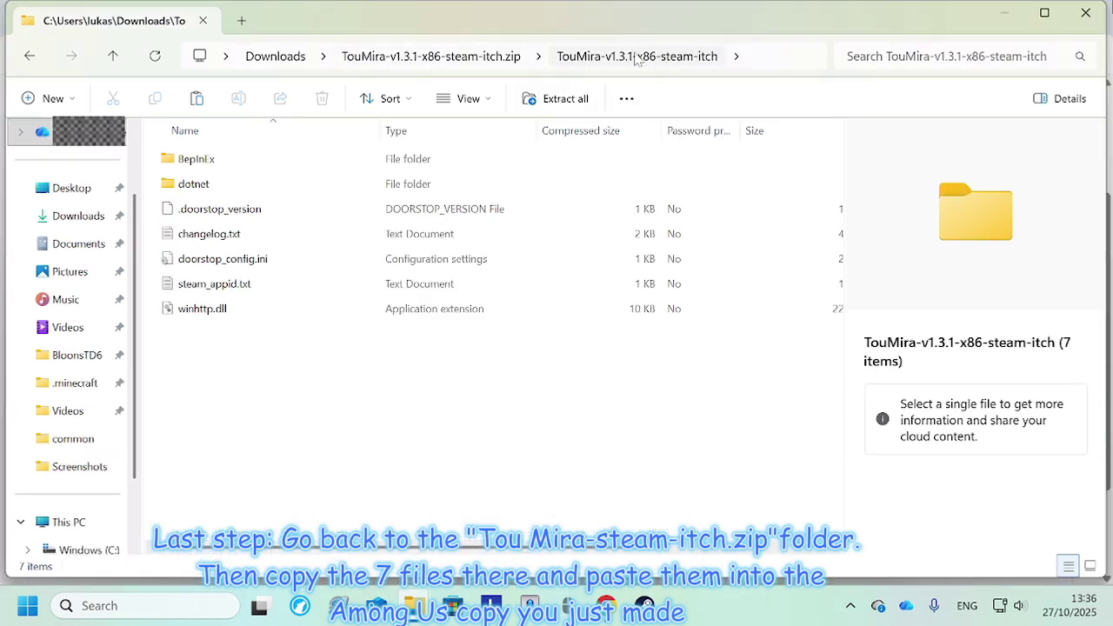
{"action": "left_click_drag", "start_coordinate": [238, 351], "coordinate": [207, 141]}
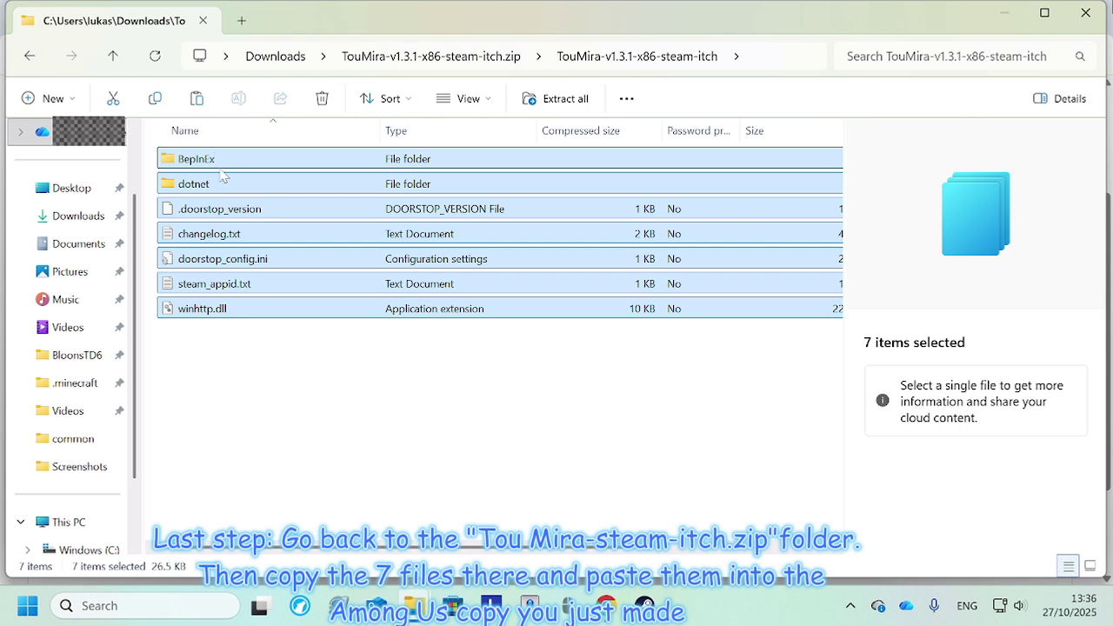
{"action": "right_click", "coordinate": [236, 233]}
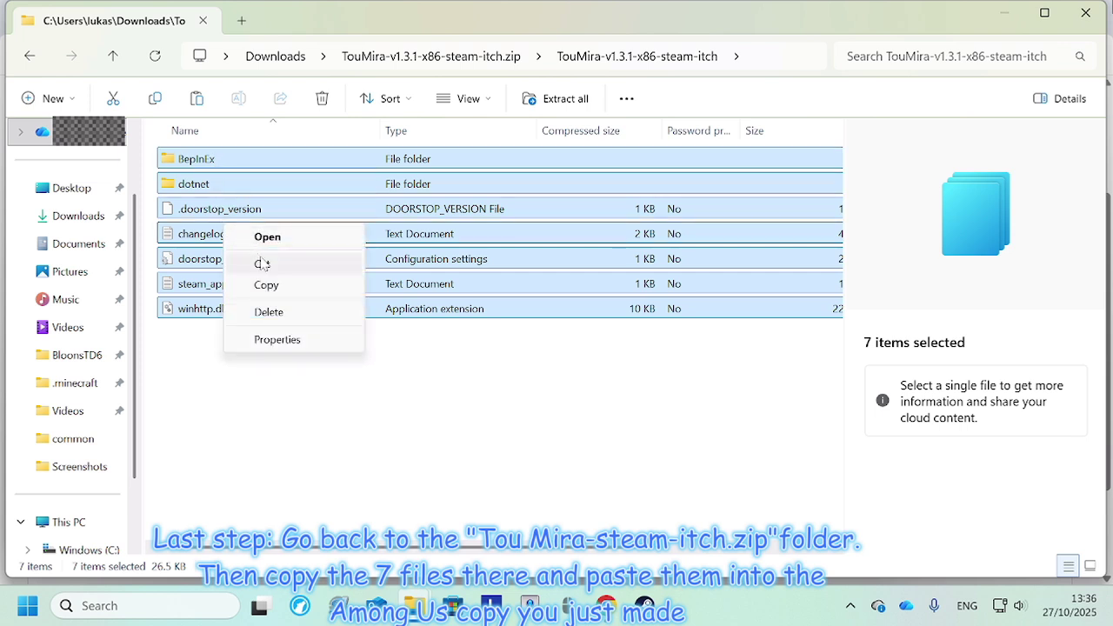
{"action": "left_click", "coordinate": [267, 287]}
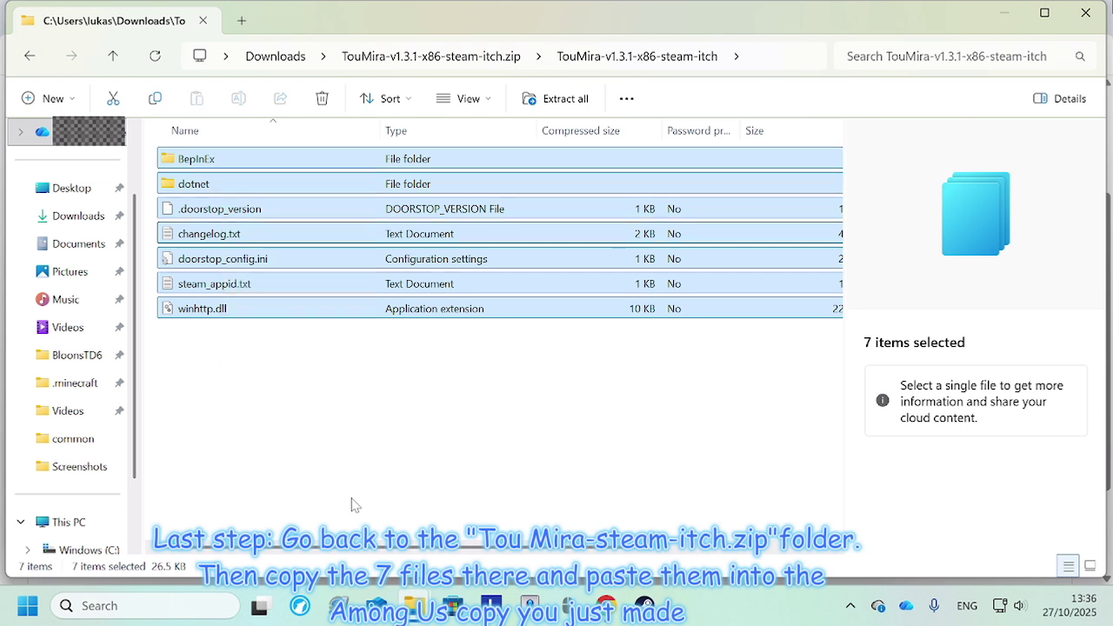
- Paste the copied mod files into the Among Us - ToU Mira folder within common
{"action": "mouse_move", "coordinate": [416, 606]}
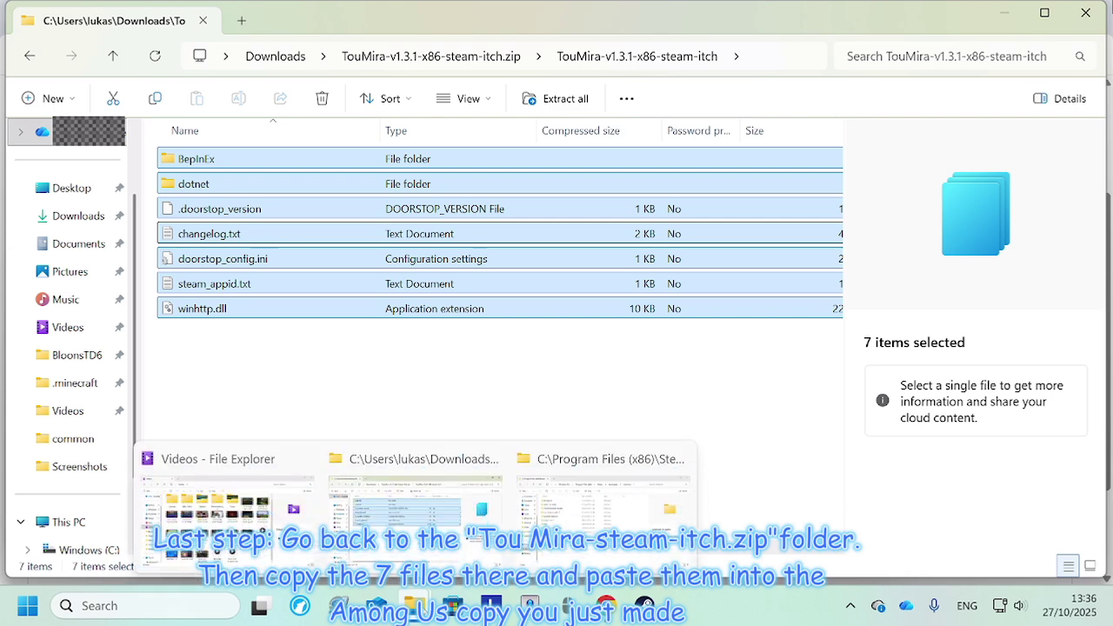
{"action": "left_click", "coordinate": [538, 501]}
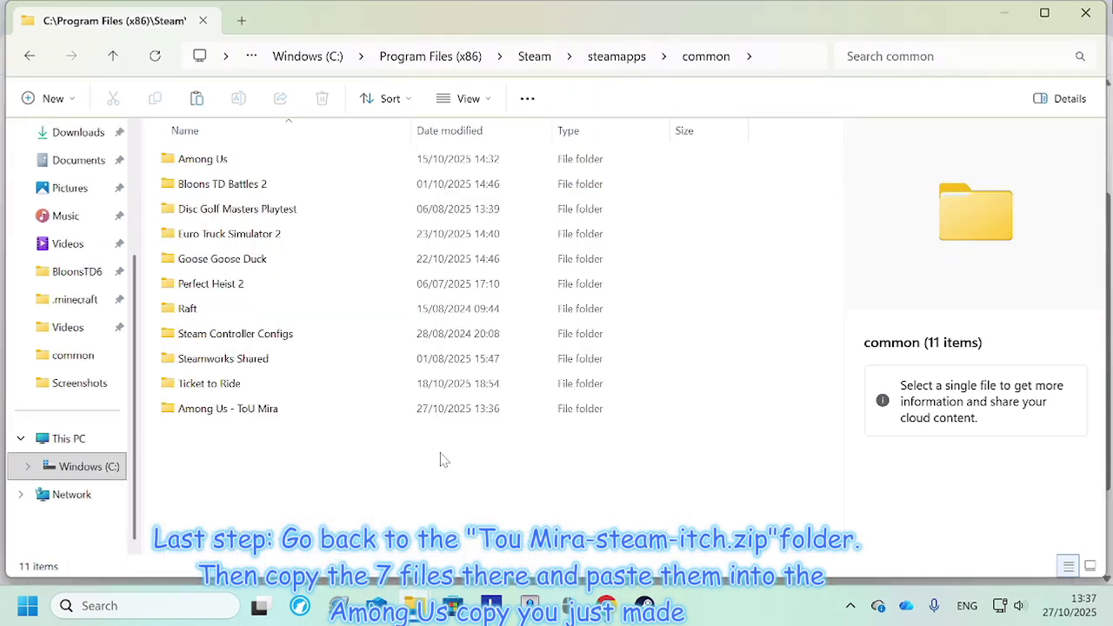
{"action": "double_click", "coordinate": [312, 410]}
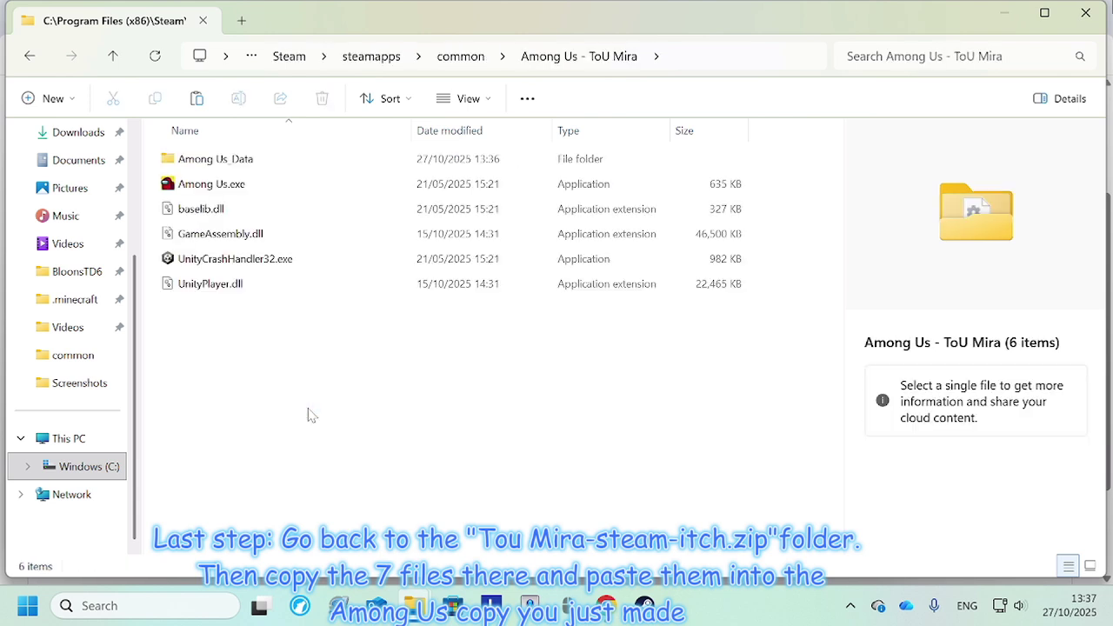
{"action": "right_click", "coordinate": [294, 342]}
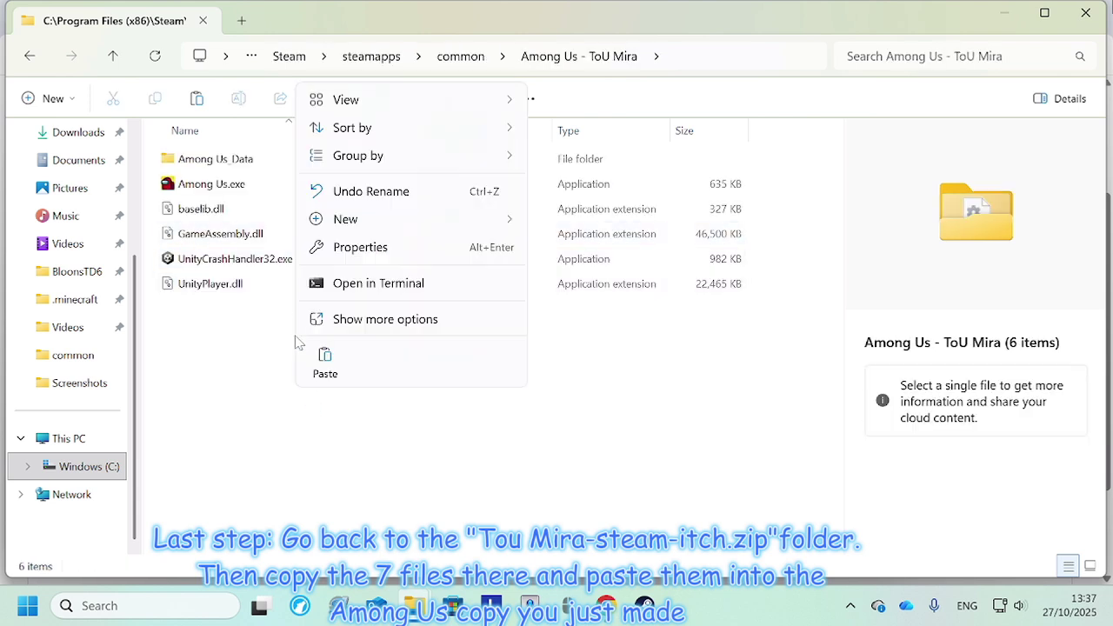
{"action": "left_click", "coordinate": [326, 364]}
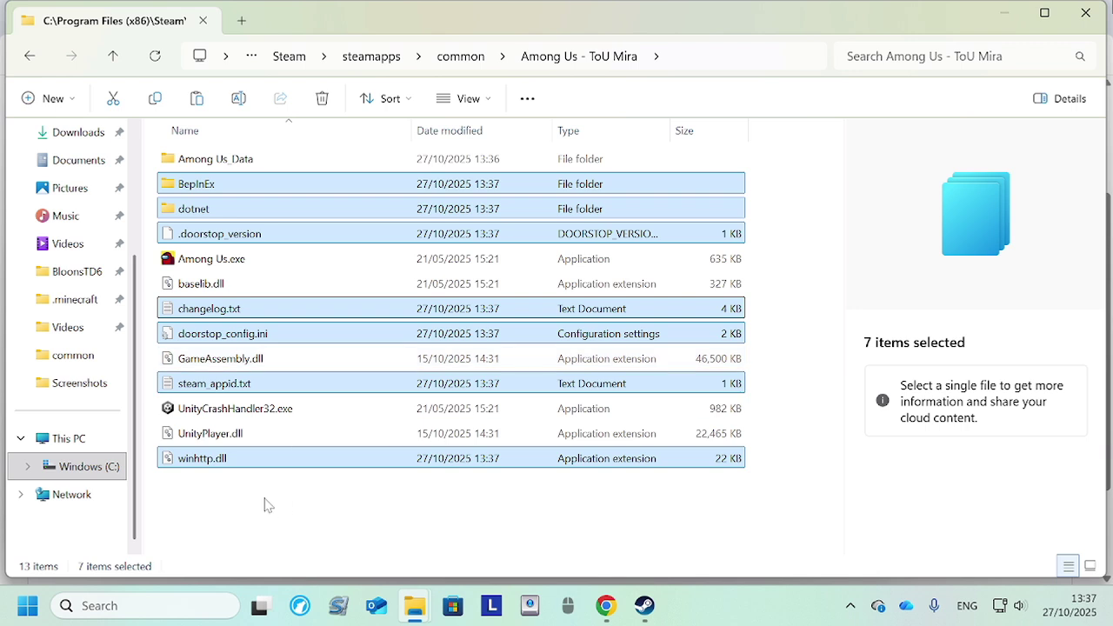
{"action": "left_click", "coordinate": [267, 505]}
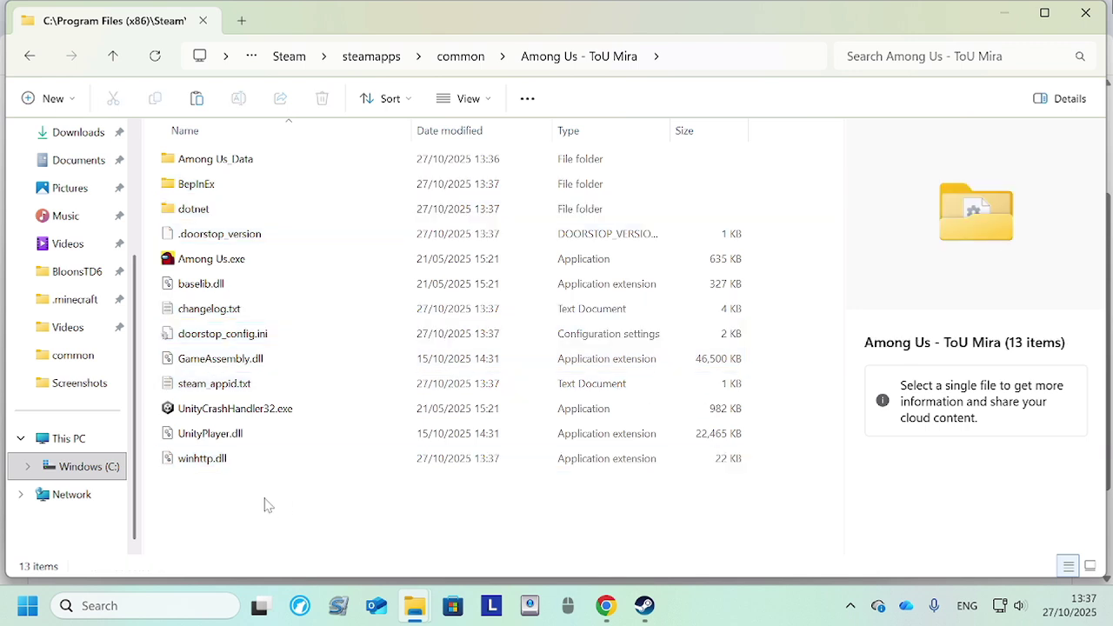
- Launch Among Us.exe from the Among Us - ToU Mira folder and bring up the game's main menu
{"action": "double_click", "coordinate": [240, 259]}
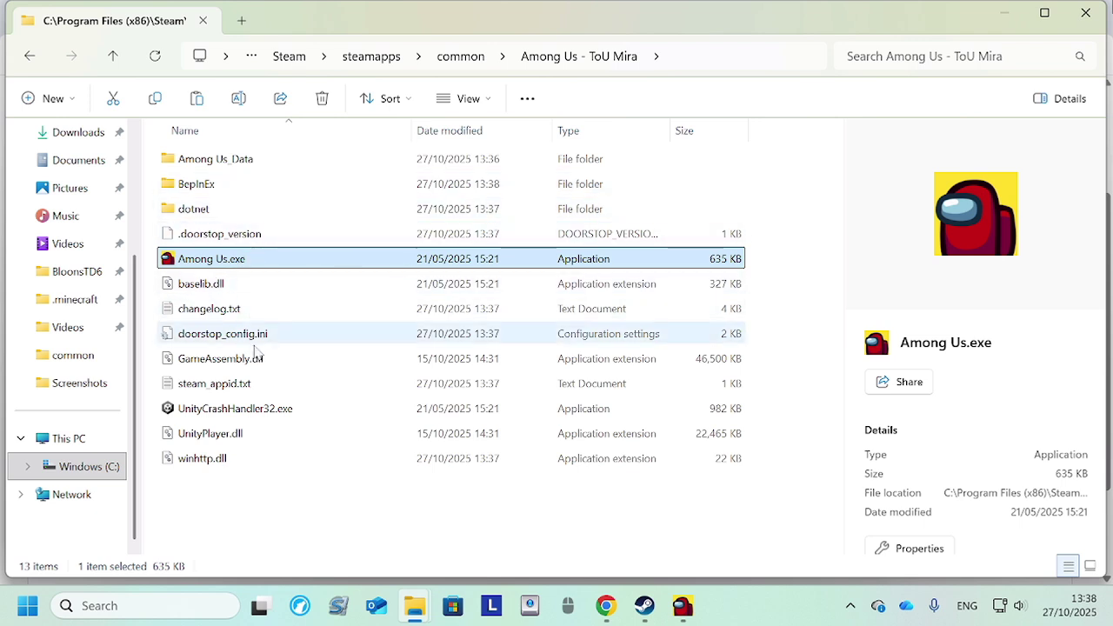
{"action": "mouse_move", "coordinate": [682, 616]}
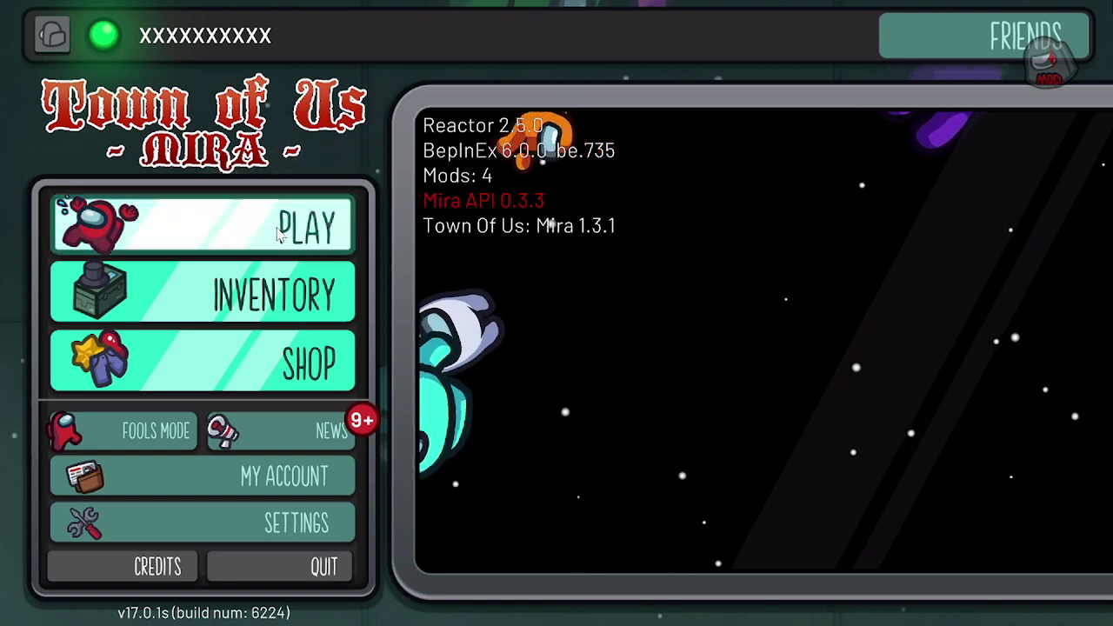
- Look through the streamer hats in the game's inventory and return to the main menu
{"action": "left_click", "coordinate": [283, 298]}
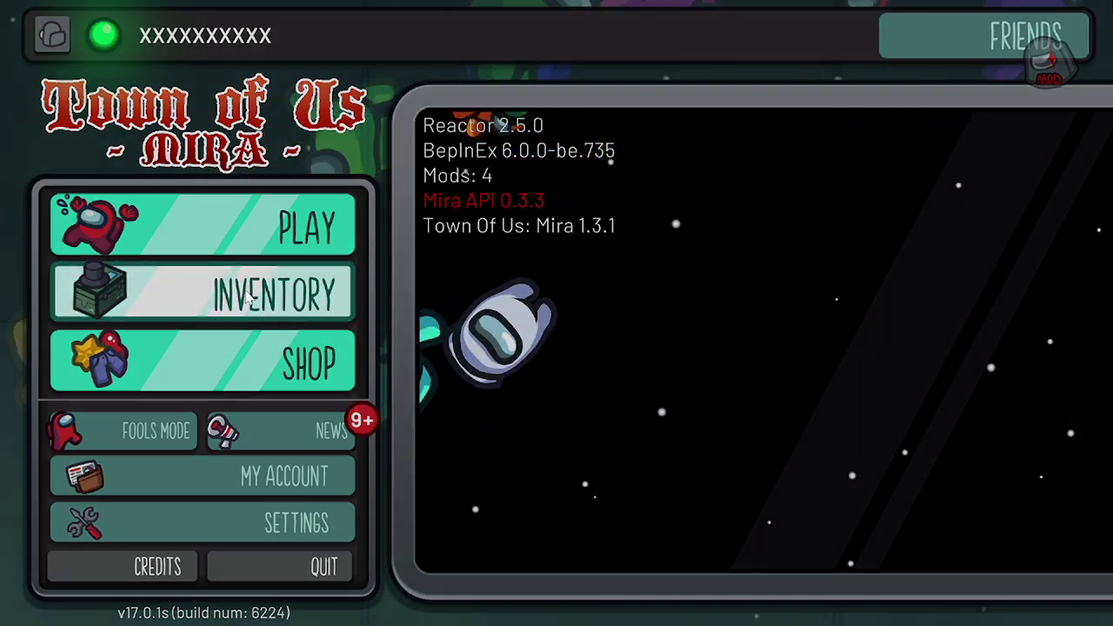
{"action": "left_click", "coordinate": [249, 36]}
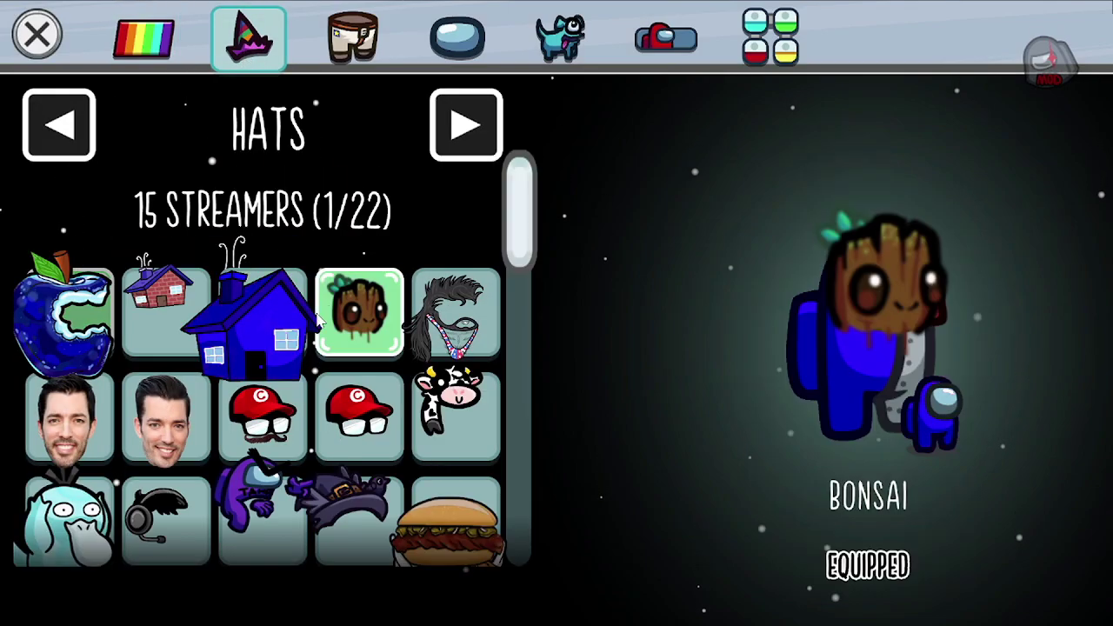
{"action": "scroll", "coordinate": [296, 396], "scroll_direction": "down", "scroll_amount": 5}
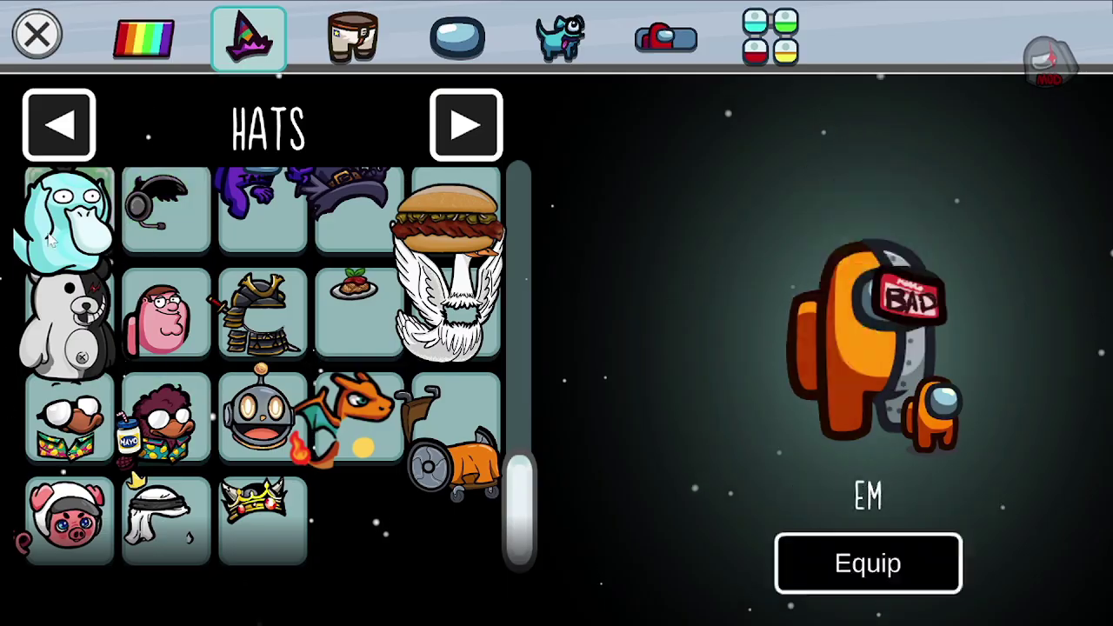
{"action": "left_click", "coordinate": [50, 35]}
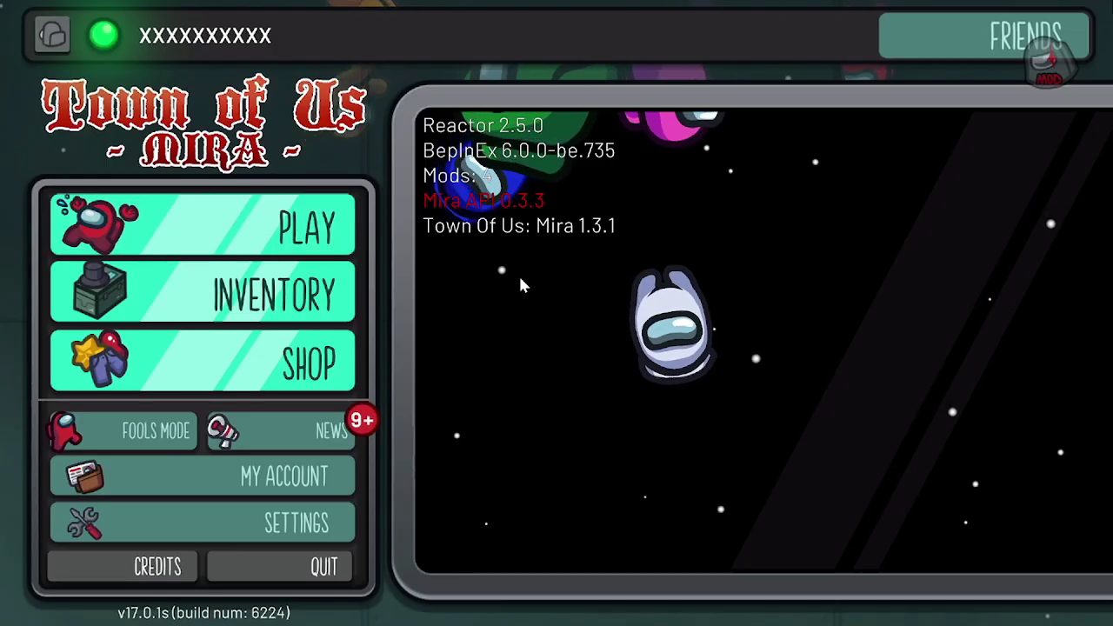
- Open the game's play mode selection
{"action": "left_click", "coordinate": [333, 251]}
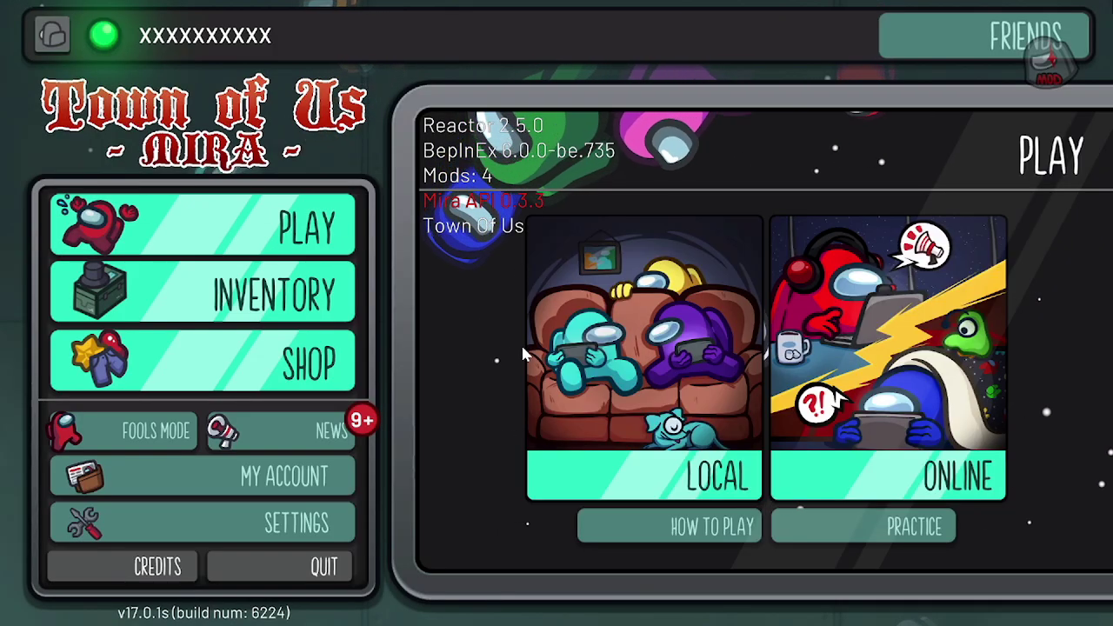